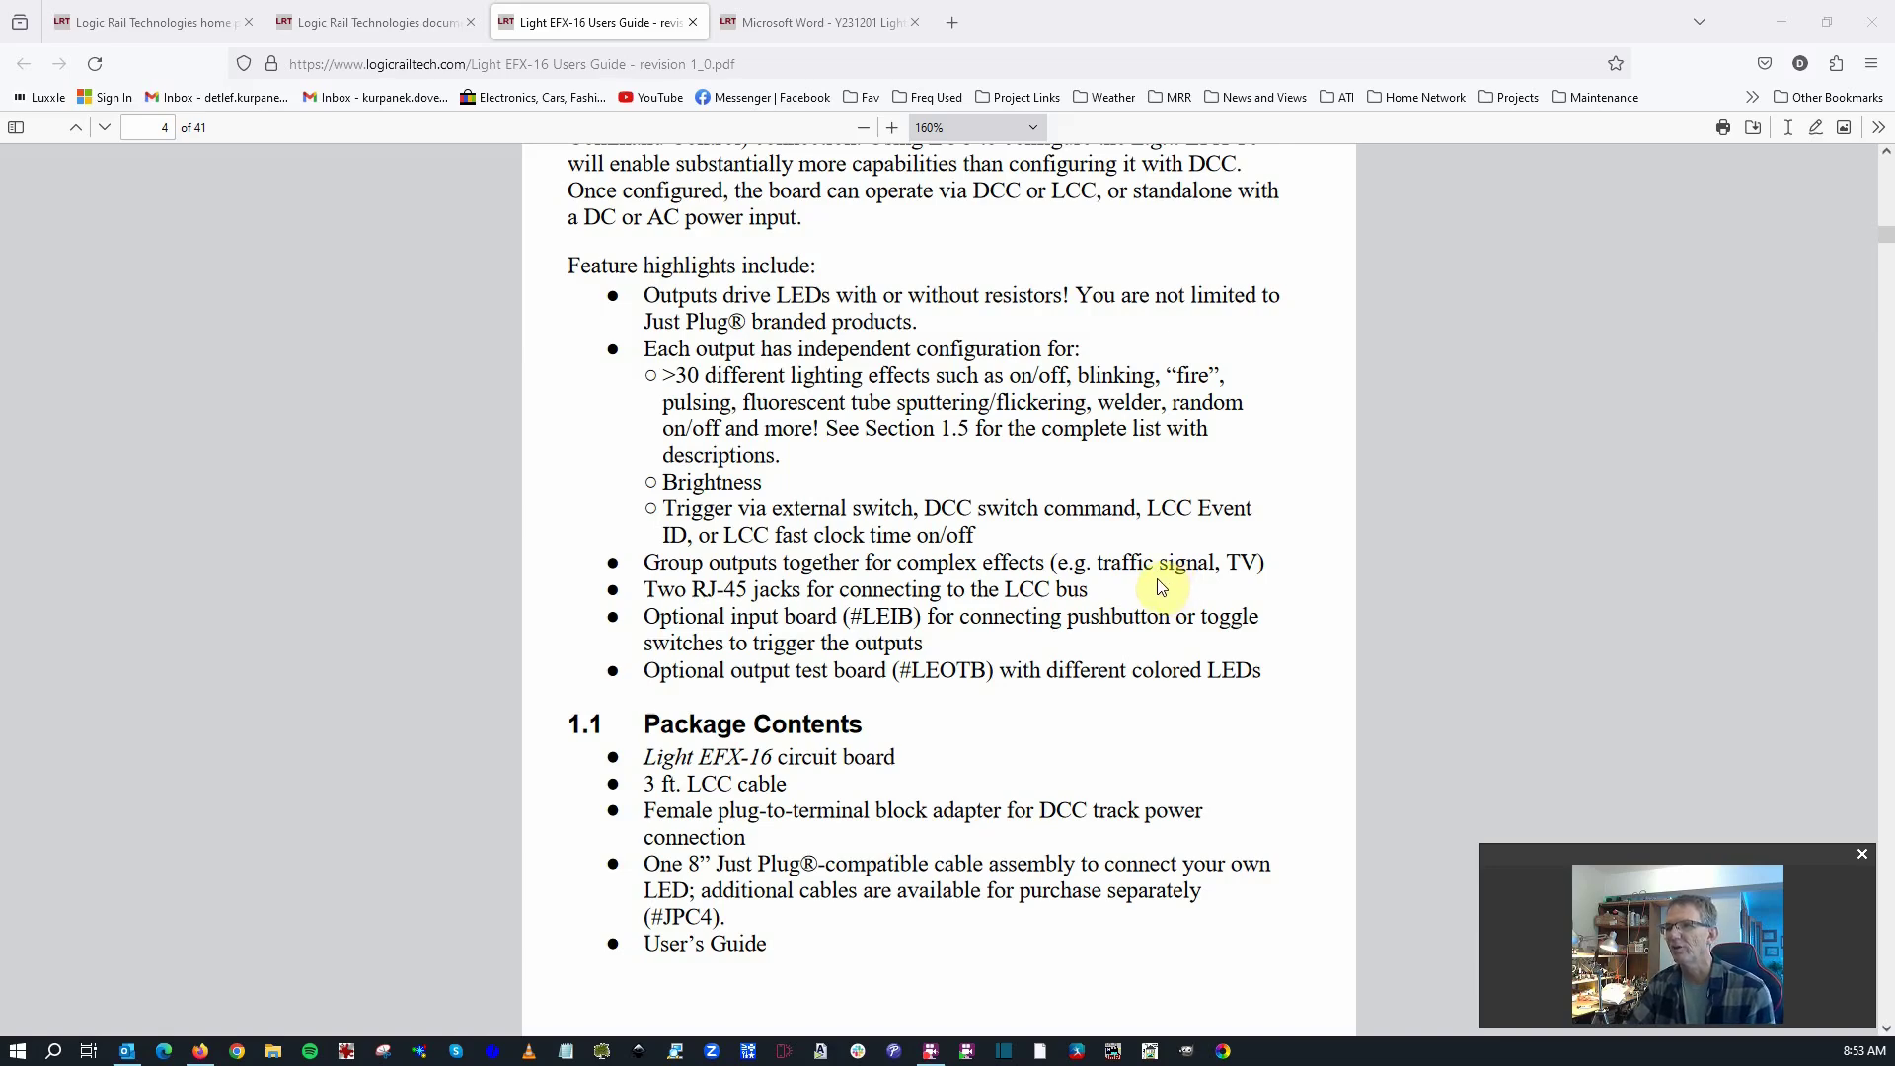
- Scroll the PDF guide past the feature highlights to section 1.2 Power Requirements
scroll(1159, 587, down, 10)
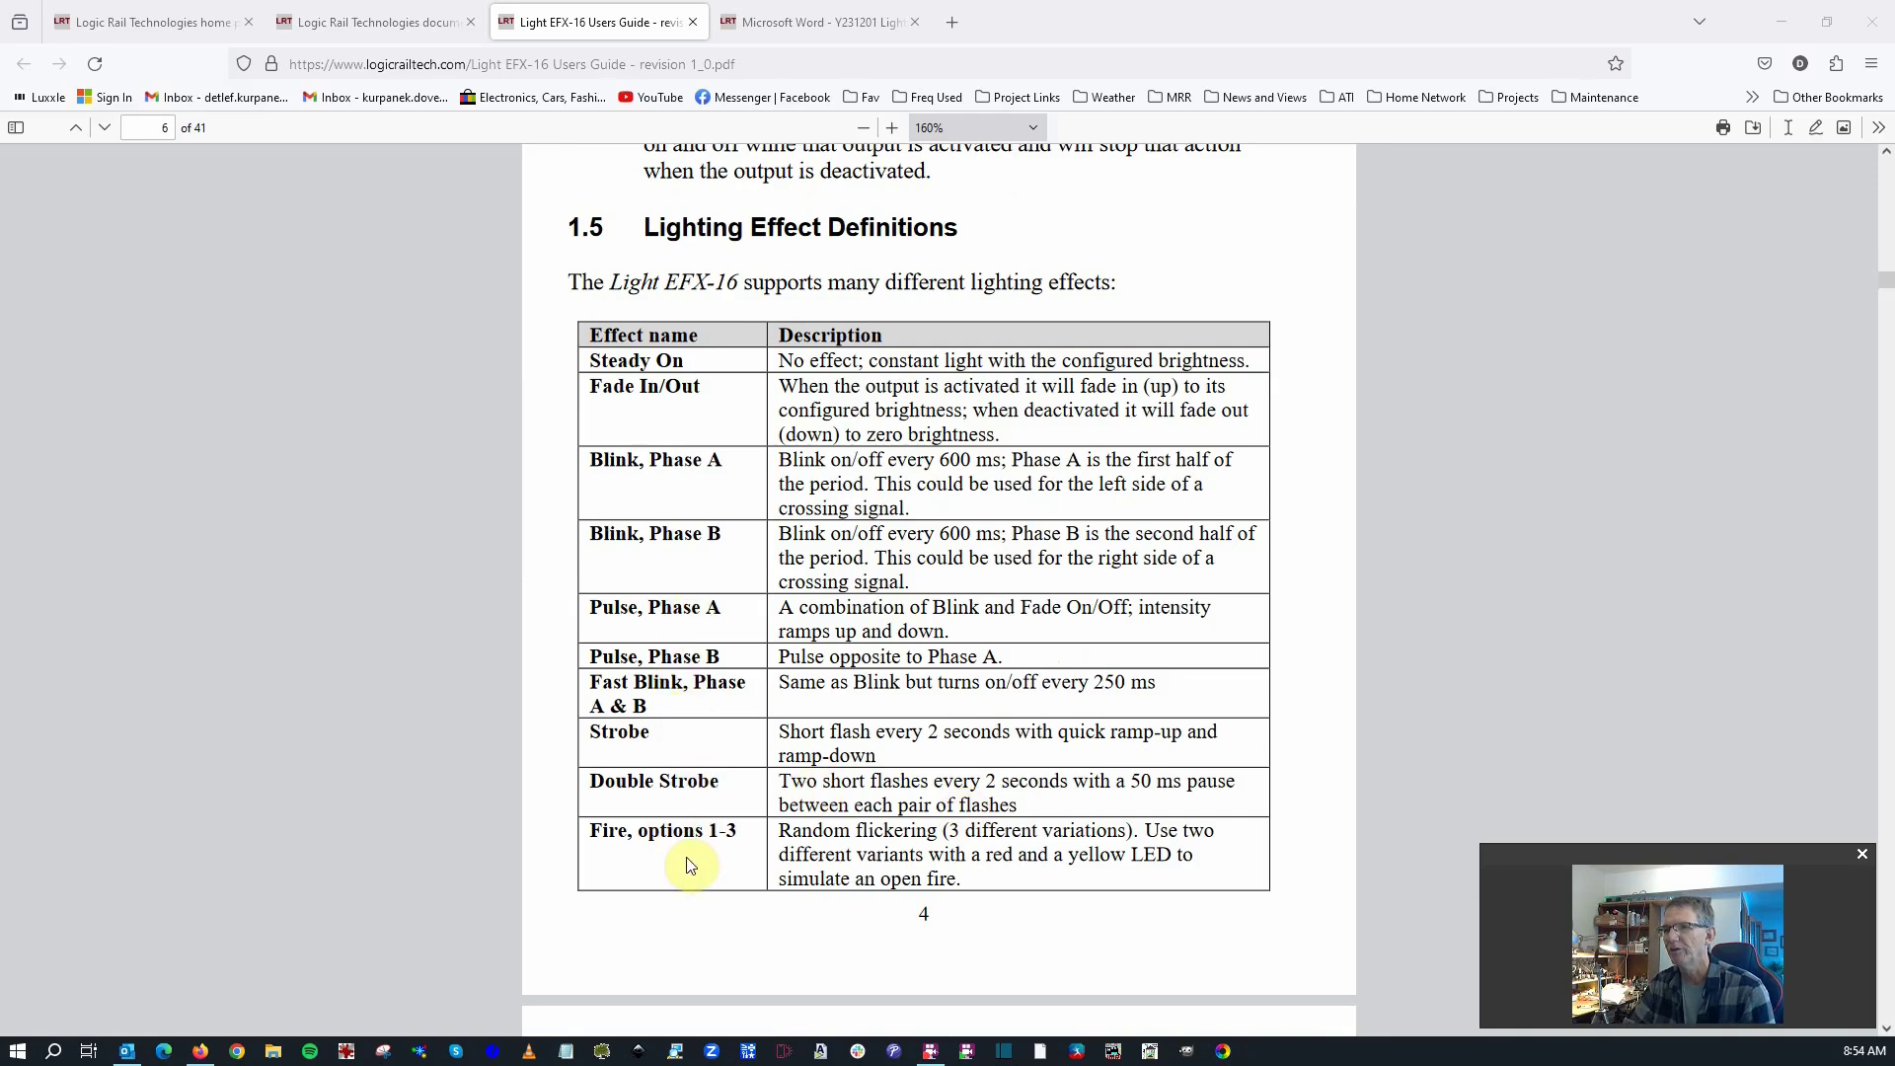
- Scroll through the Lighting Effect Definitions on pages 6–8 to page 9's Traffic light behavior
scroll(694, 865, down, 5)
scroll(694, 864, down, 3)
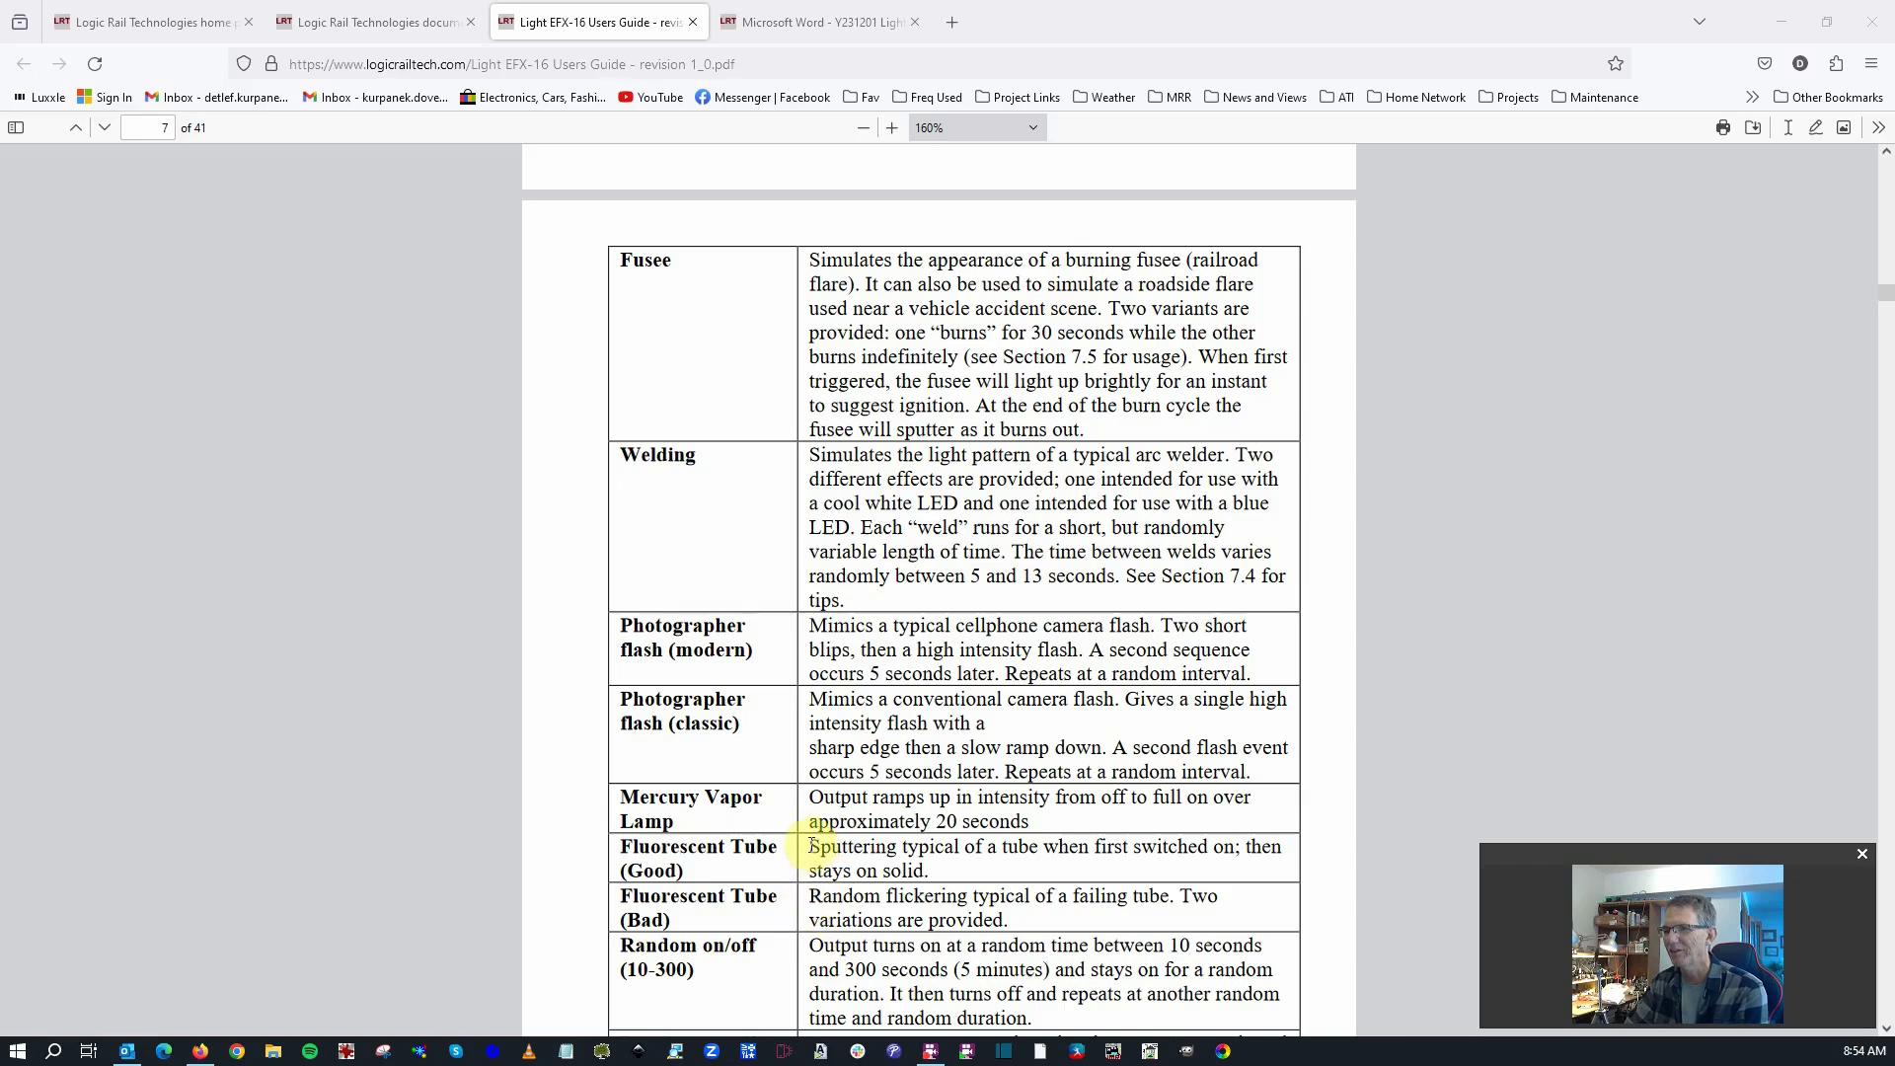
scroll(811, 825, down, 4)
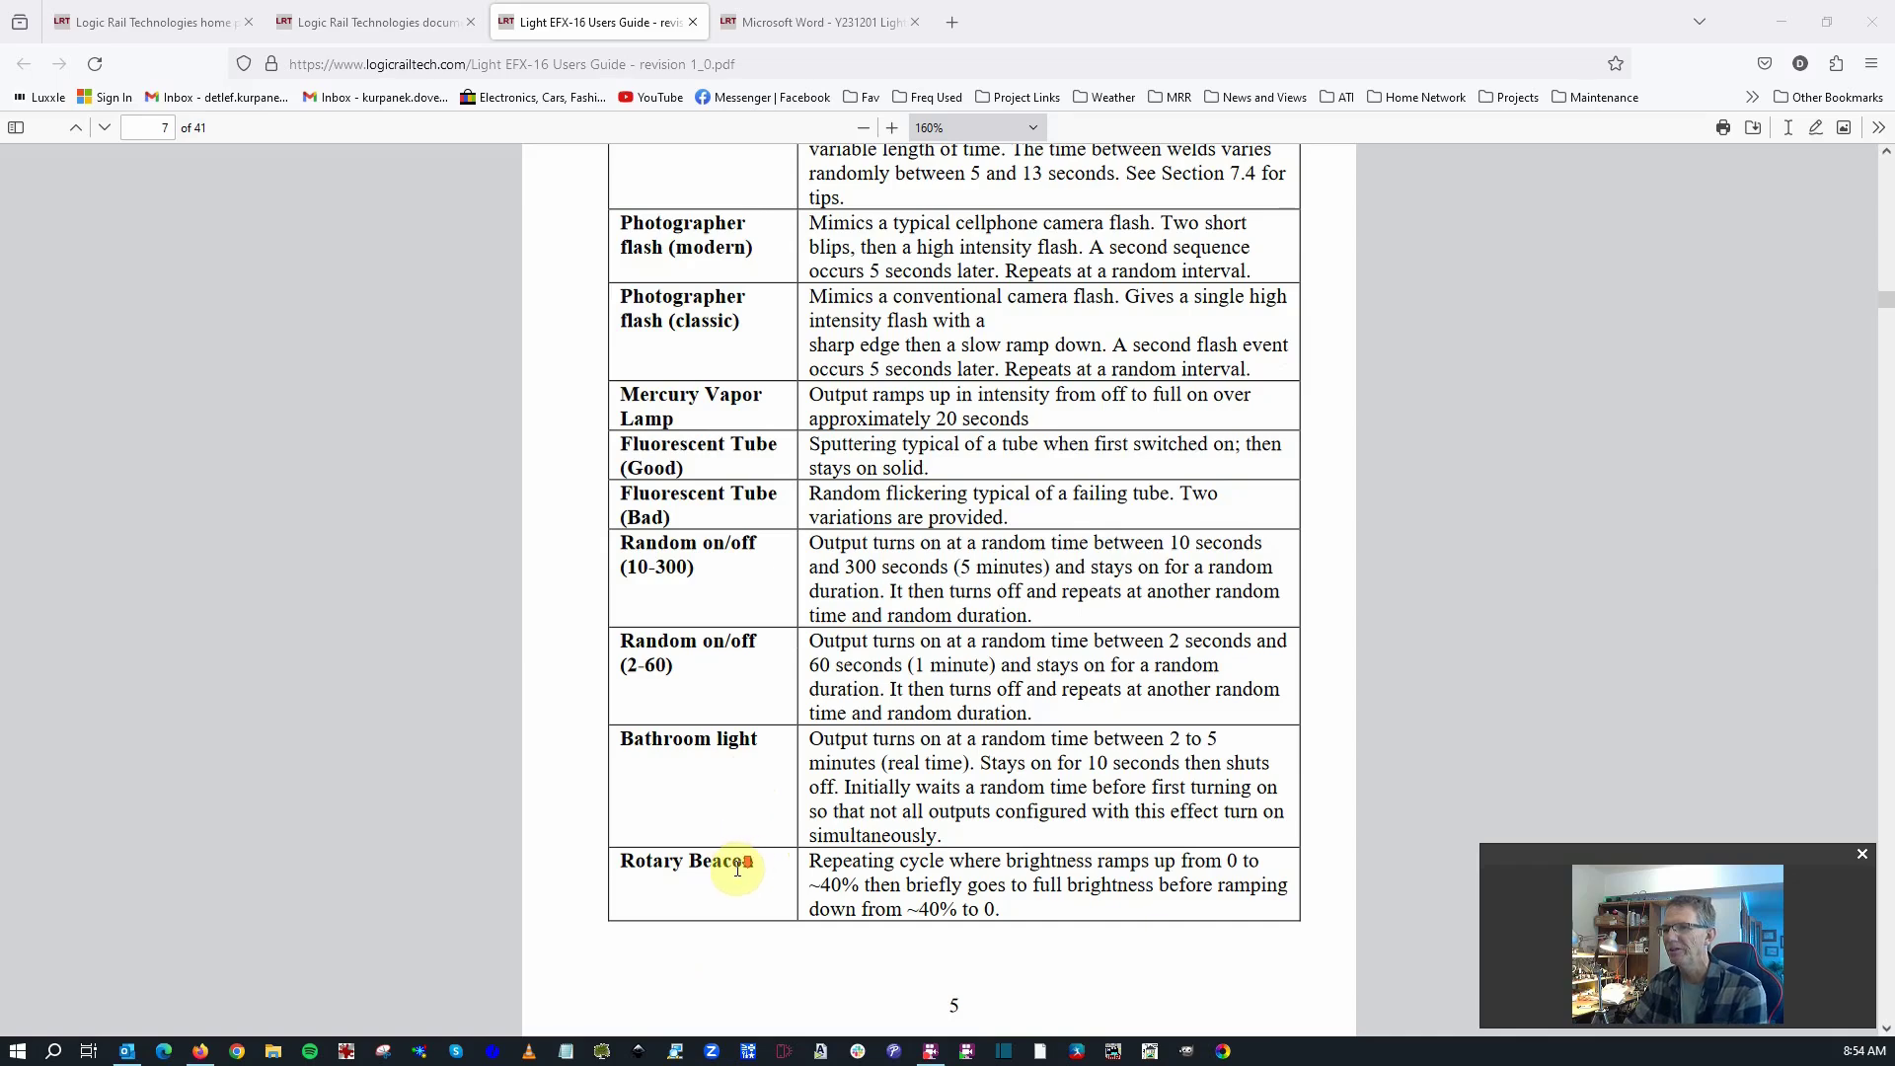
scroll(737, 868, down, 10)
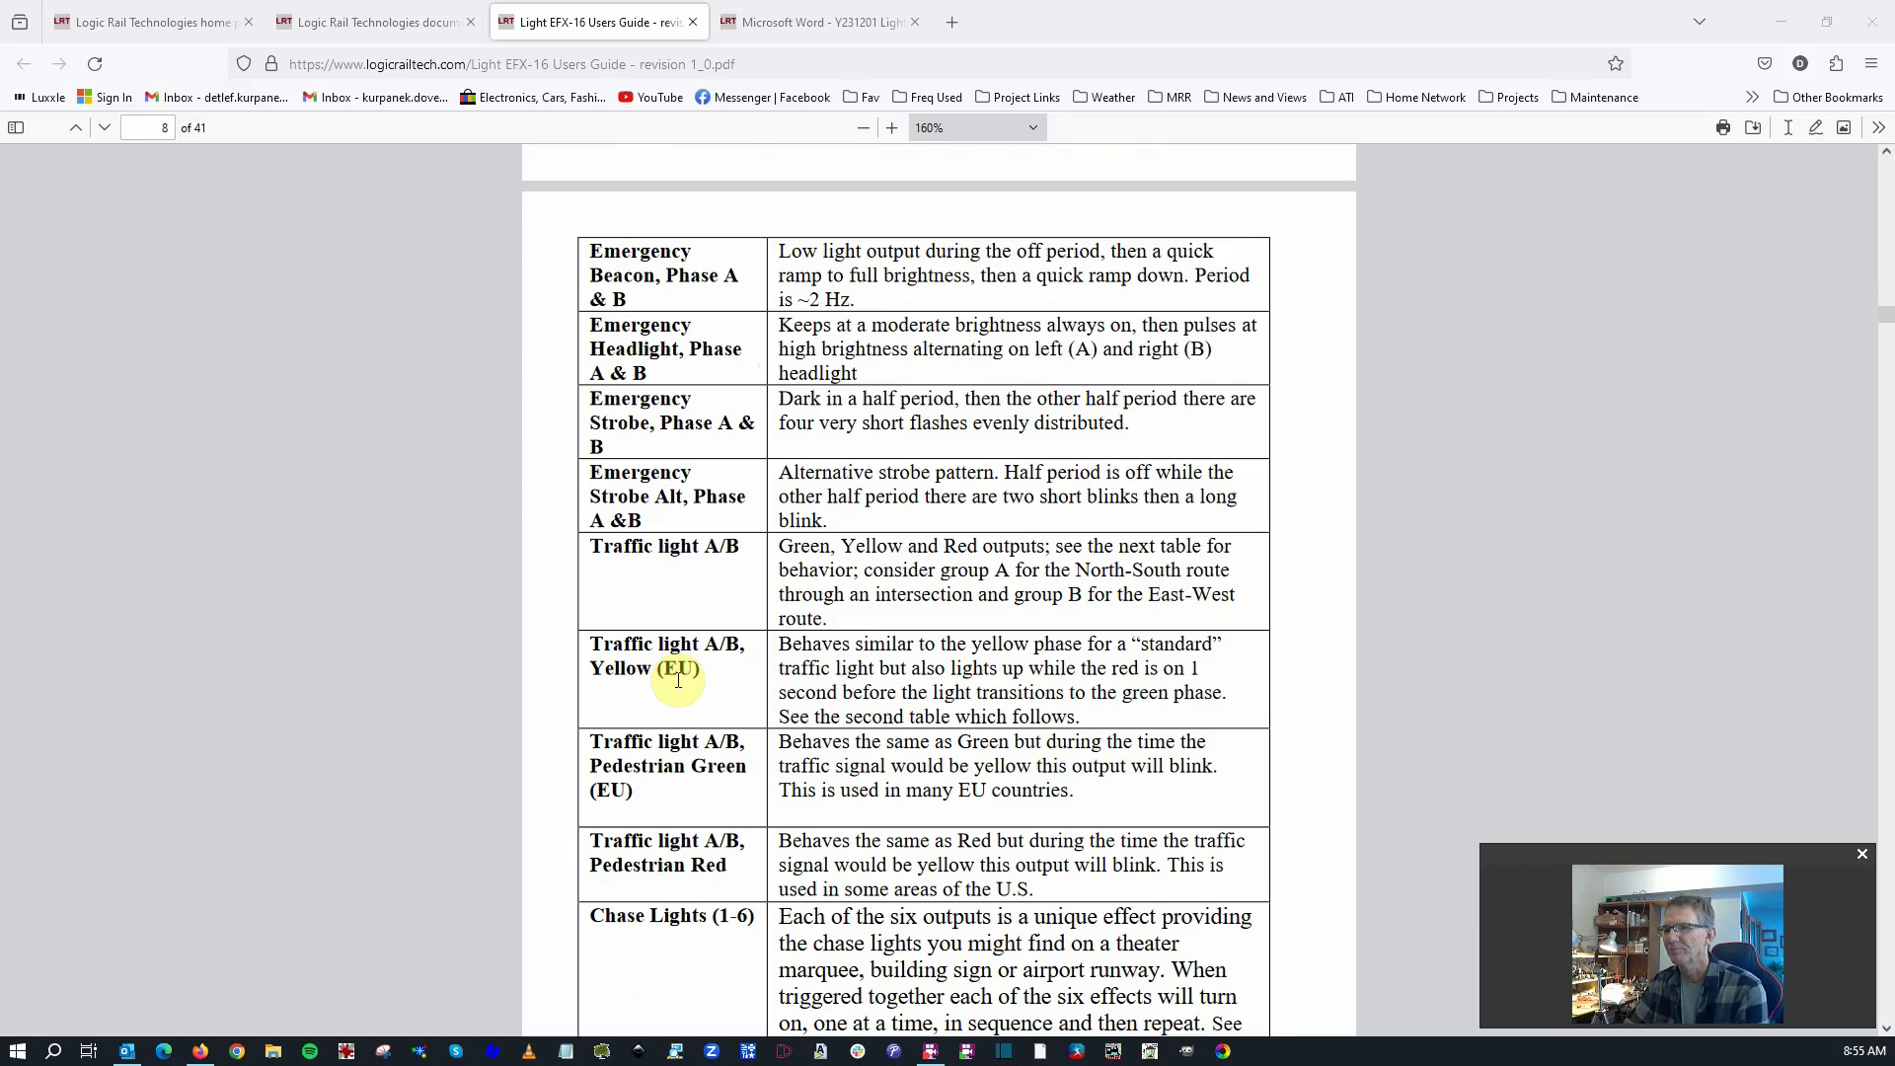
scroll(678, 681, down, 3)
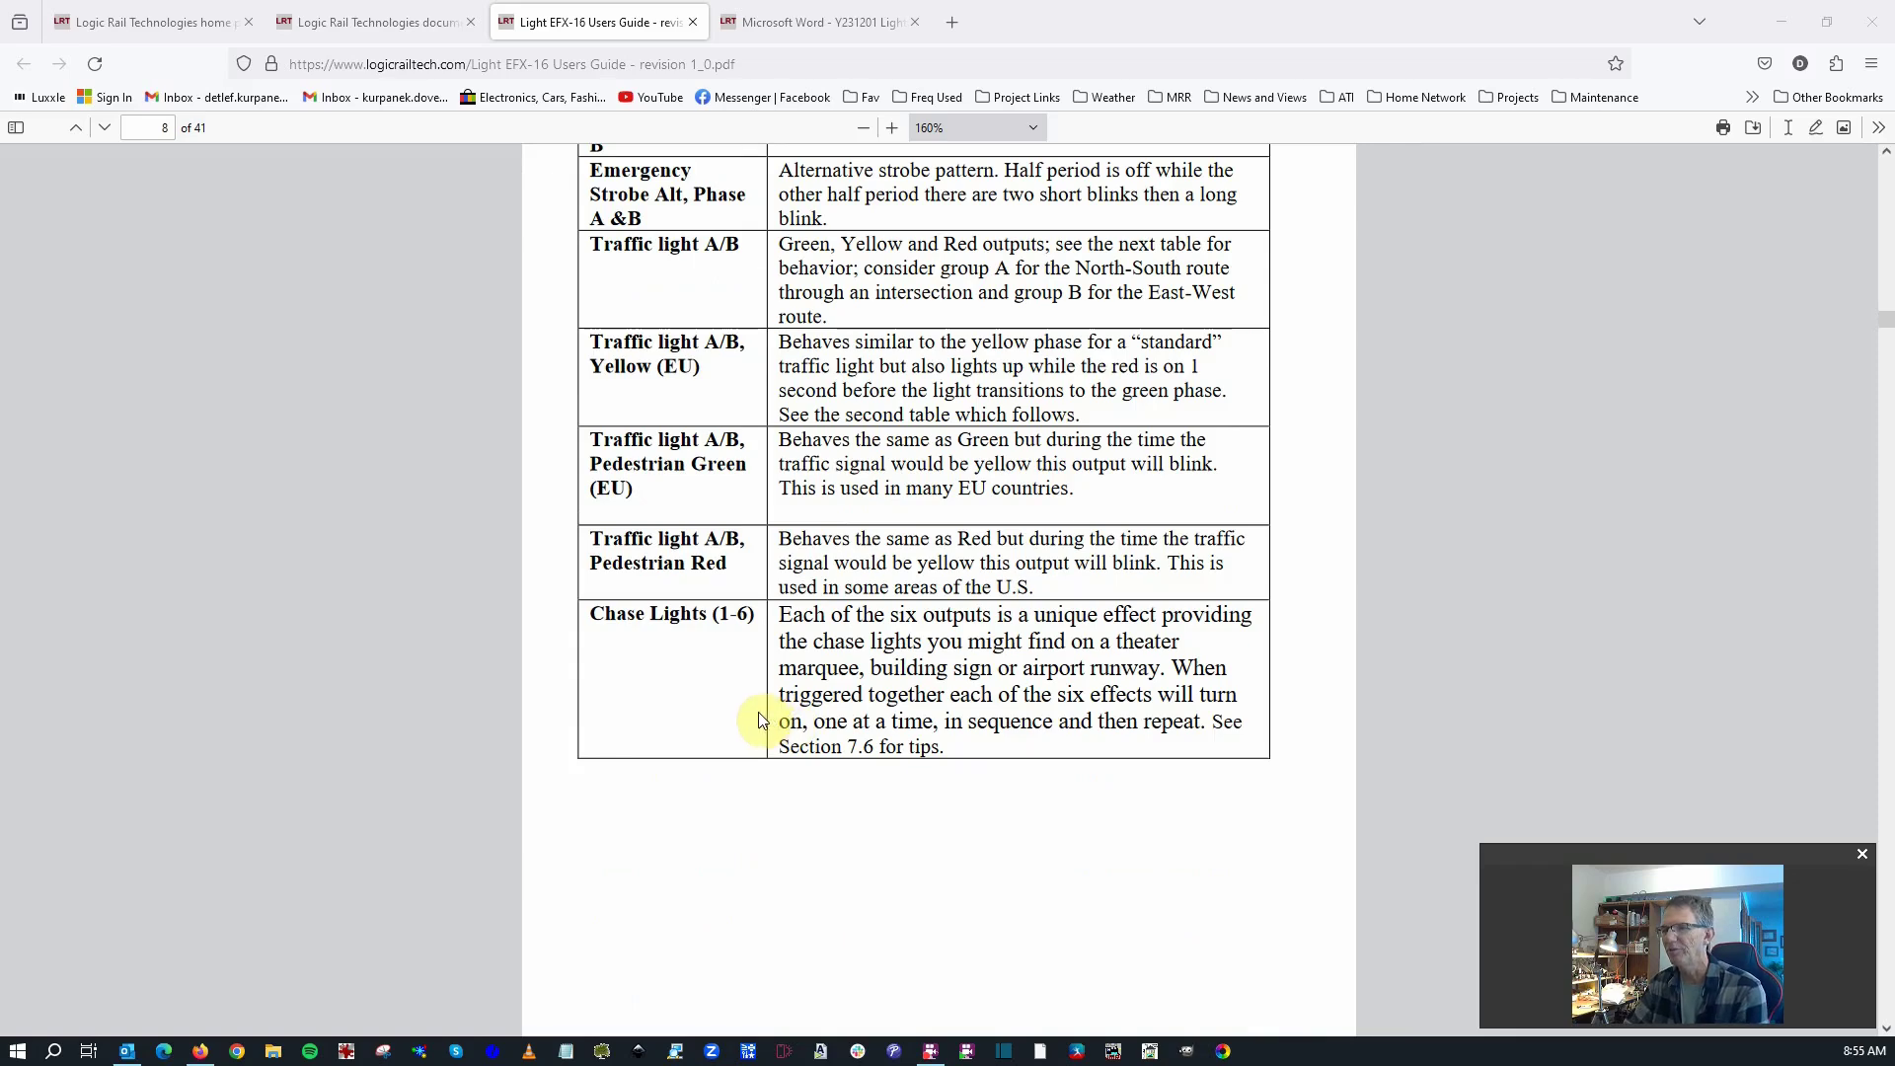
scroll(758, 721, down, 9)
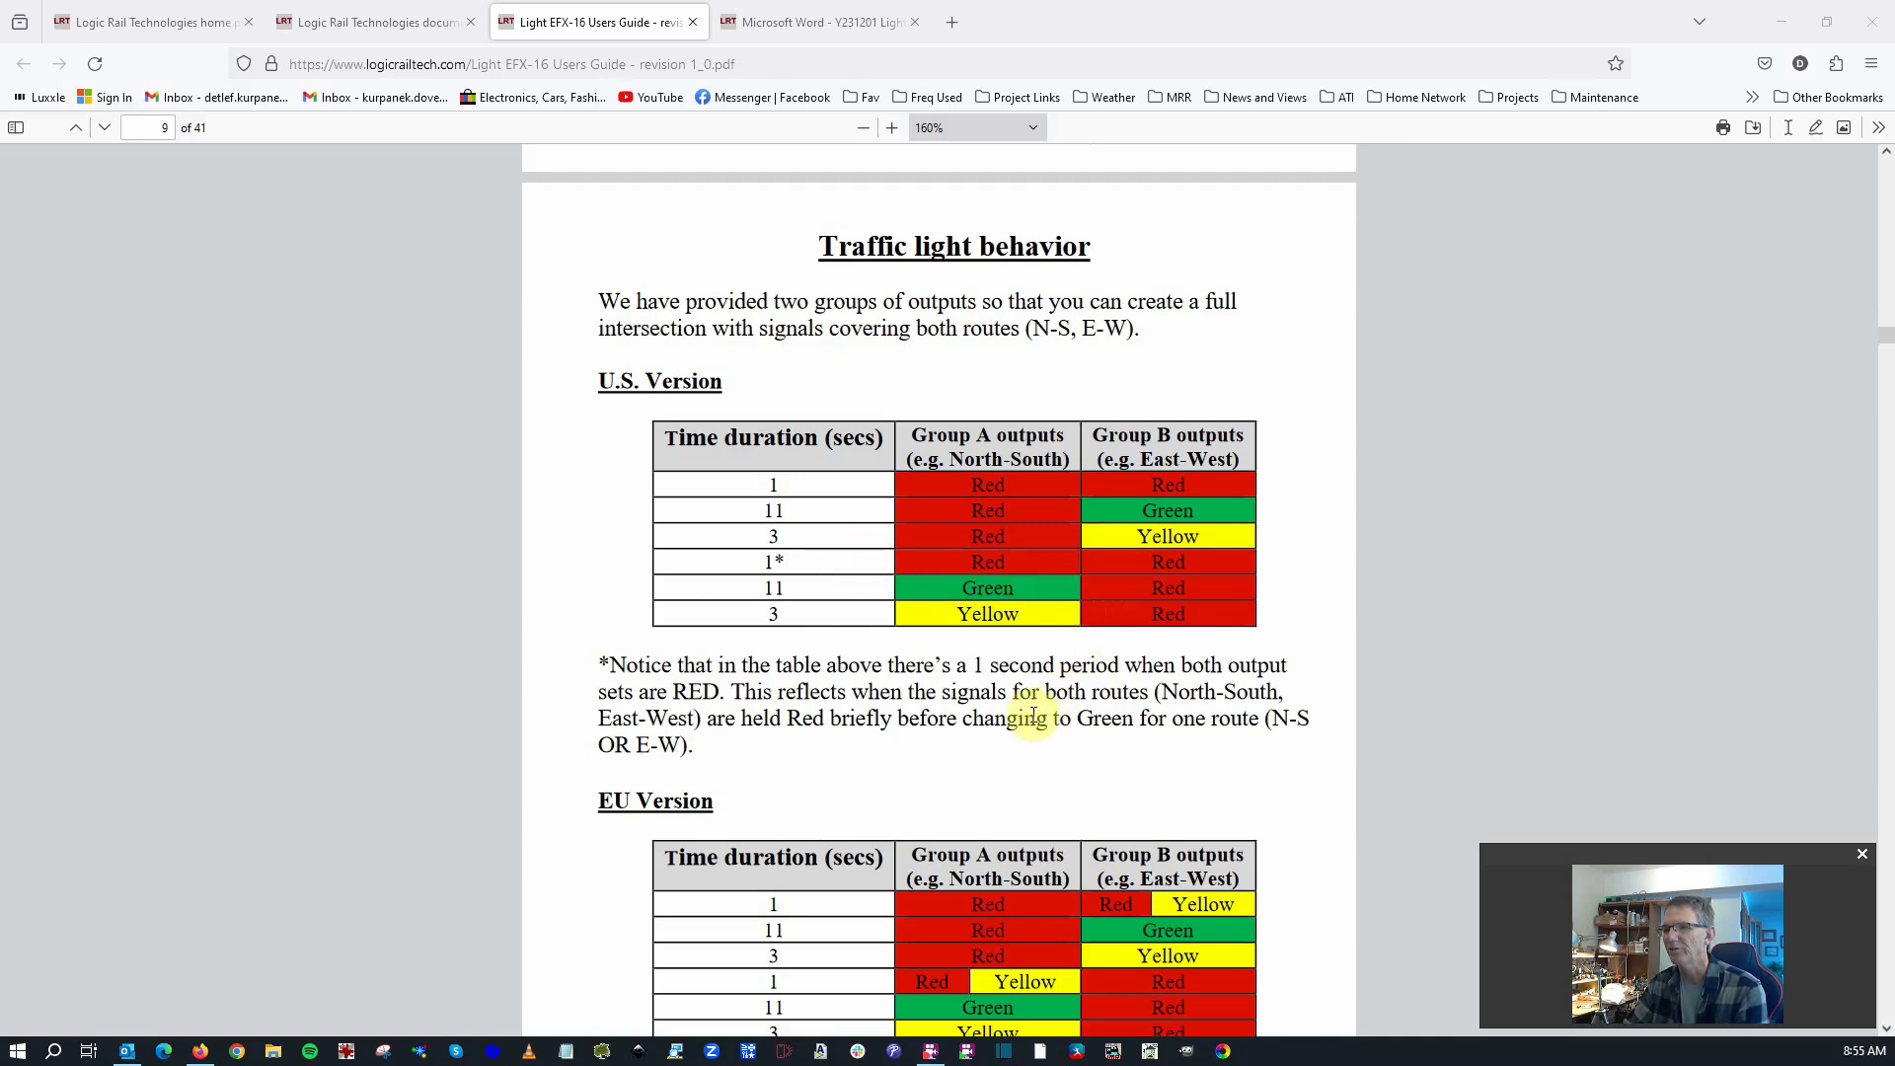
- Jump to page 30 of the guide, section 6.5 Configuration: input behavior
scroll(1032, 711, down, 3)
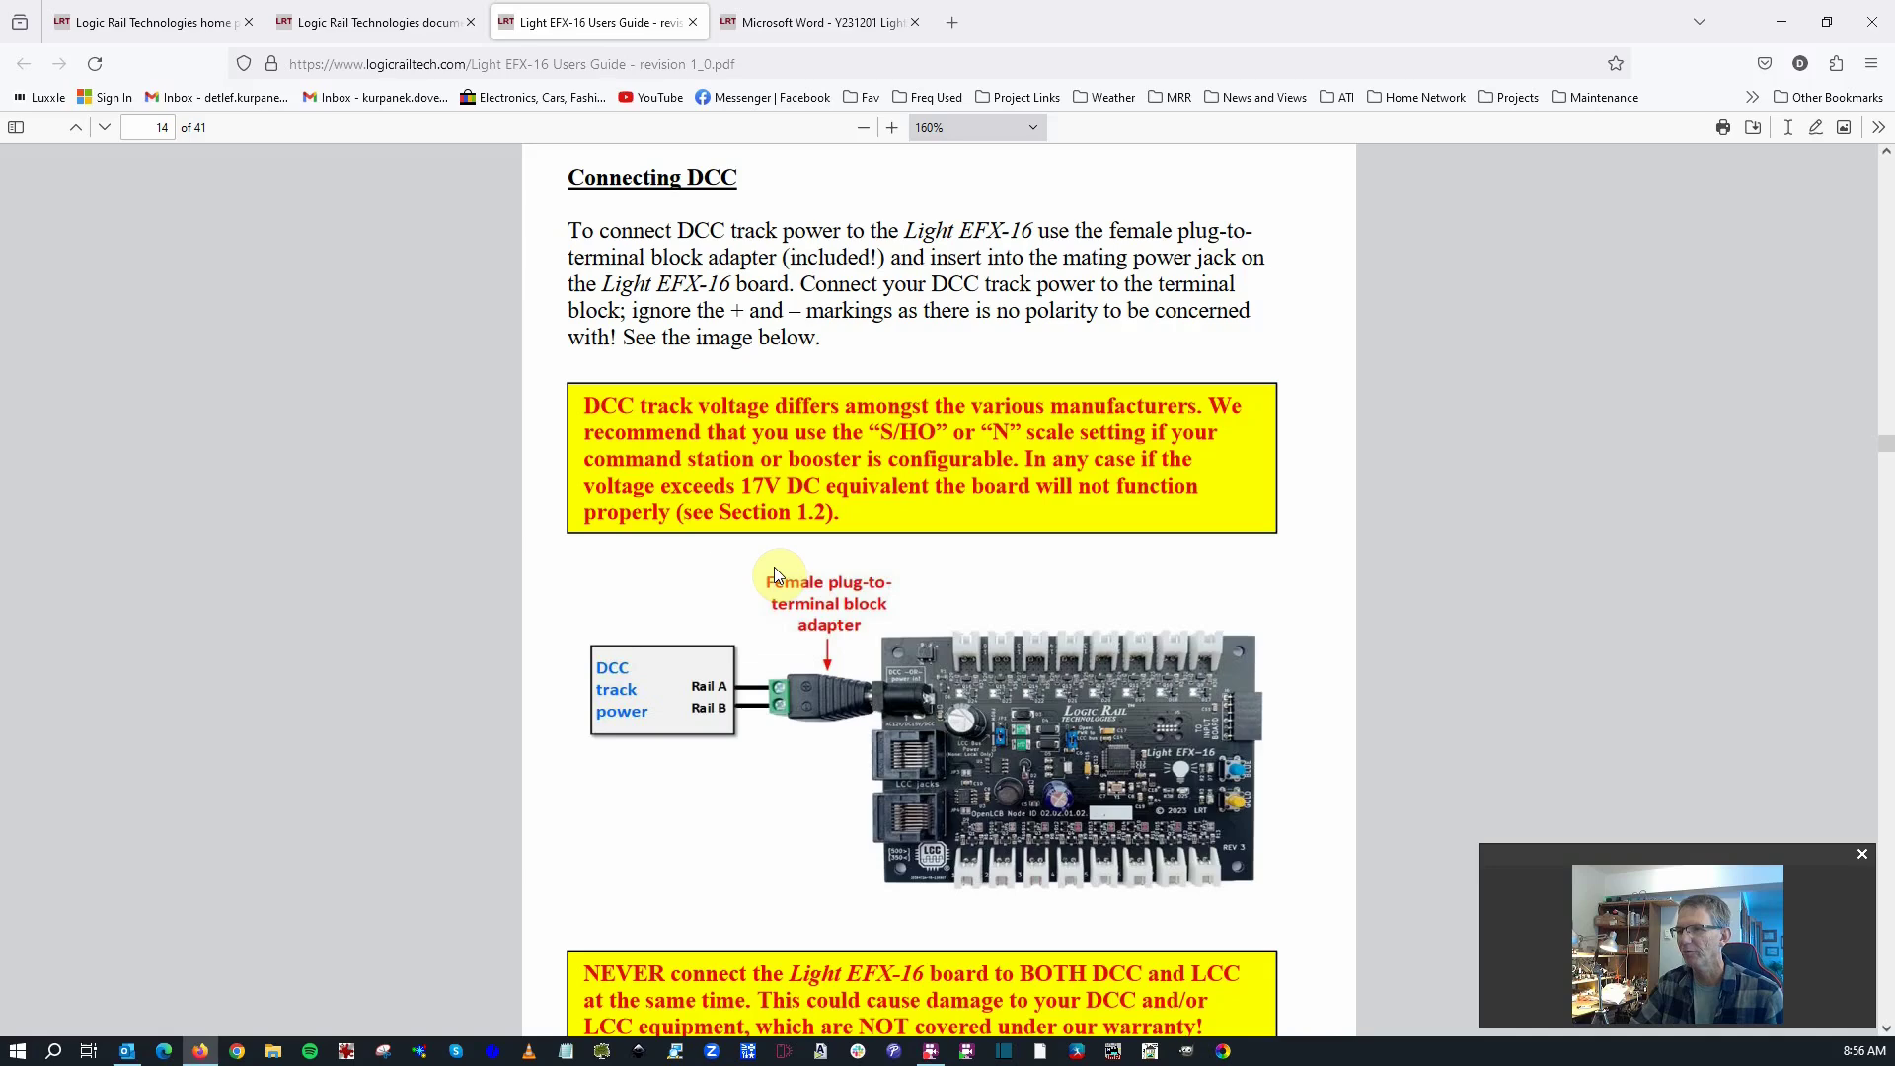
text(30)
key(Return)
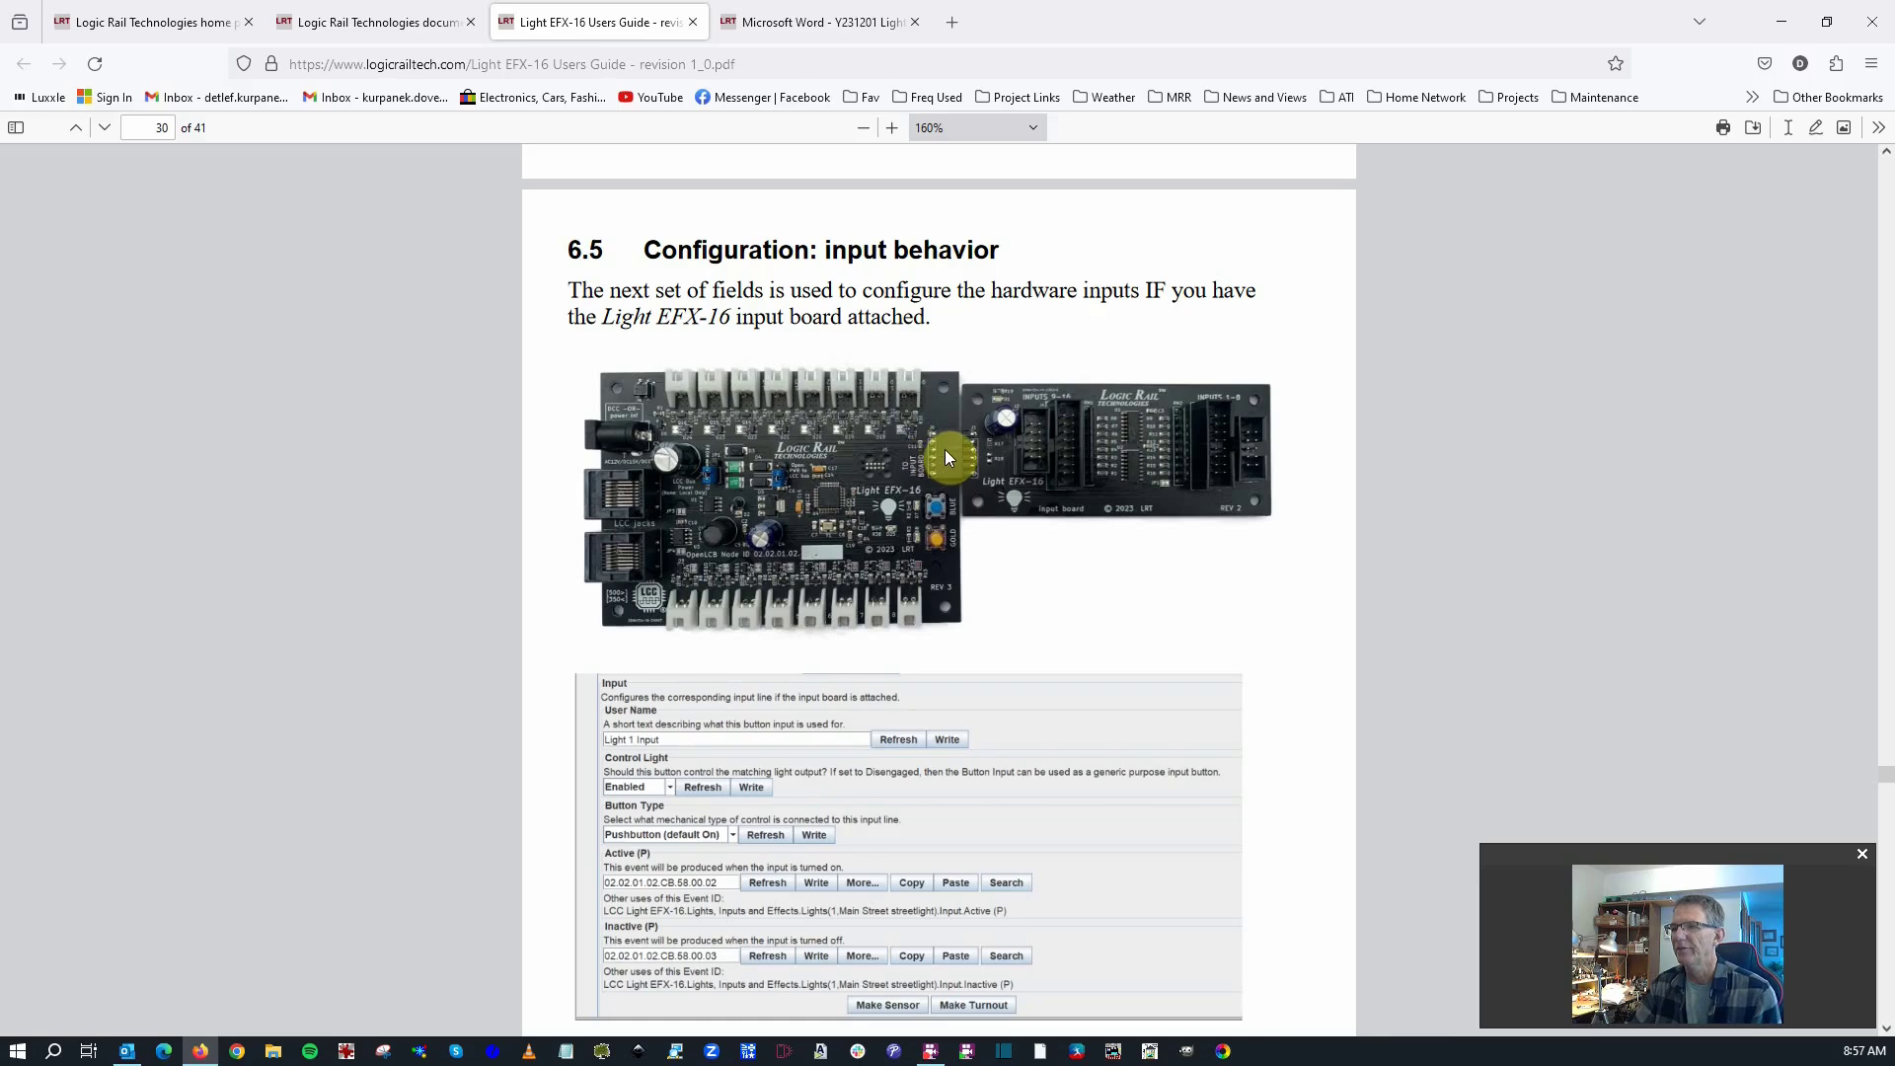
- Switch from the Firefox guide to the JMRI PanelPro 5.2 main window
scroll(1044, 561, down, 1)
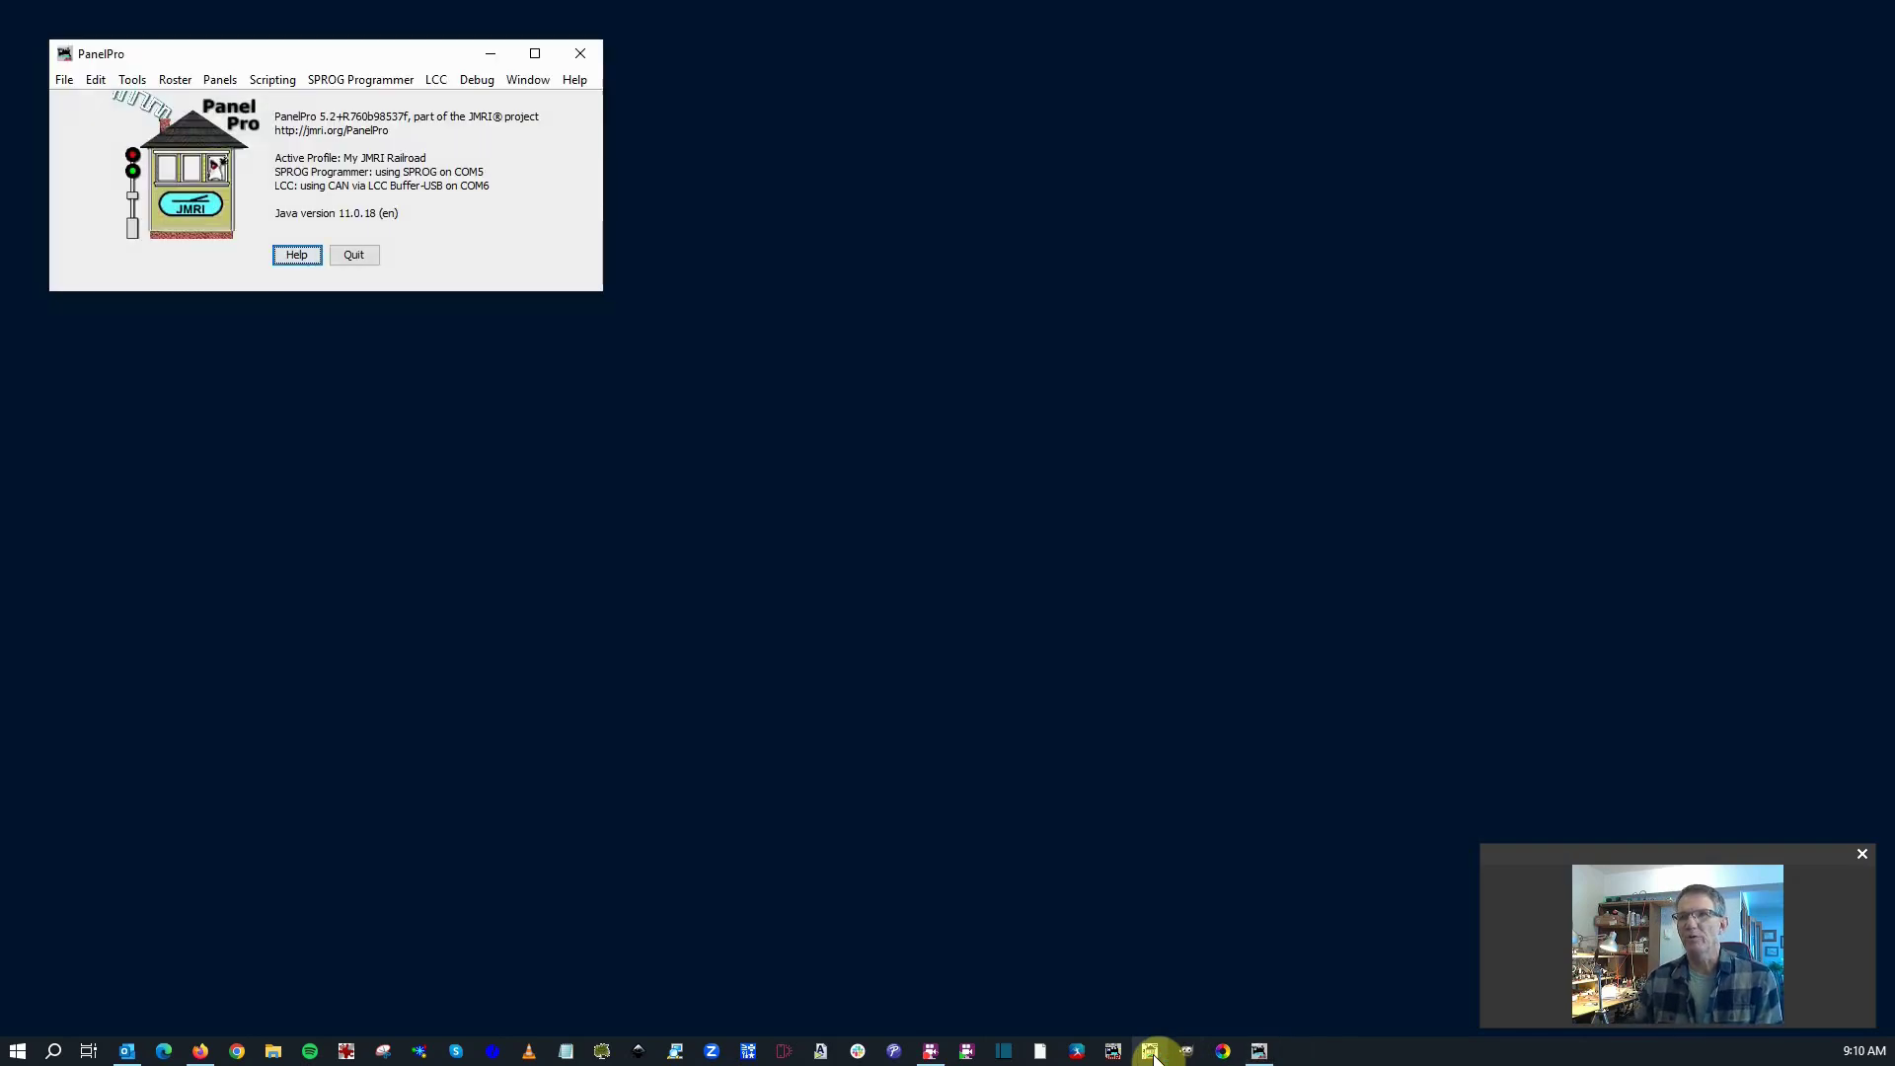
- Open the Light EFX-16 node's configuration dialog from the LCC Network Tree and reposition it
click(441, 83)
click(477, 156)
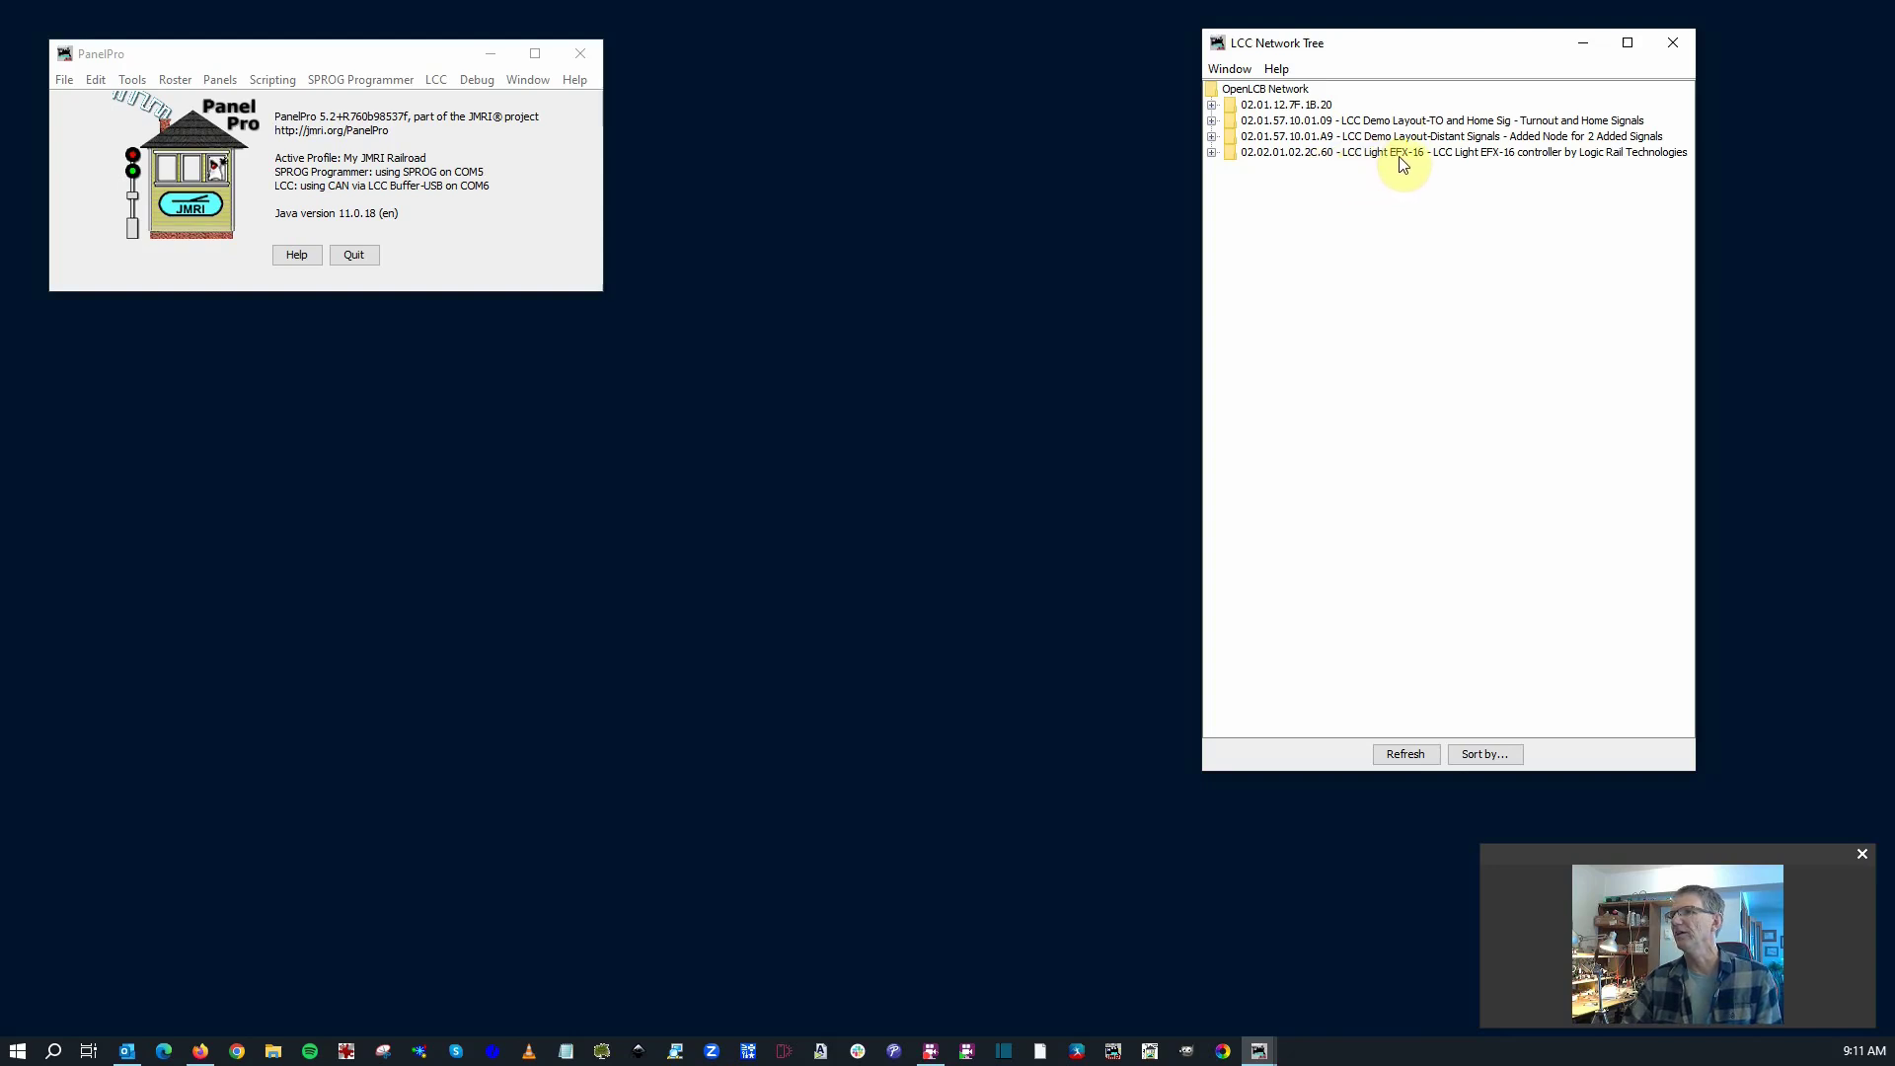
click(1212, 152)
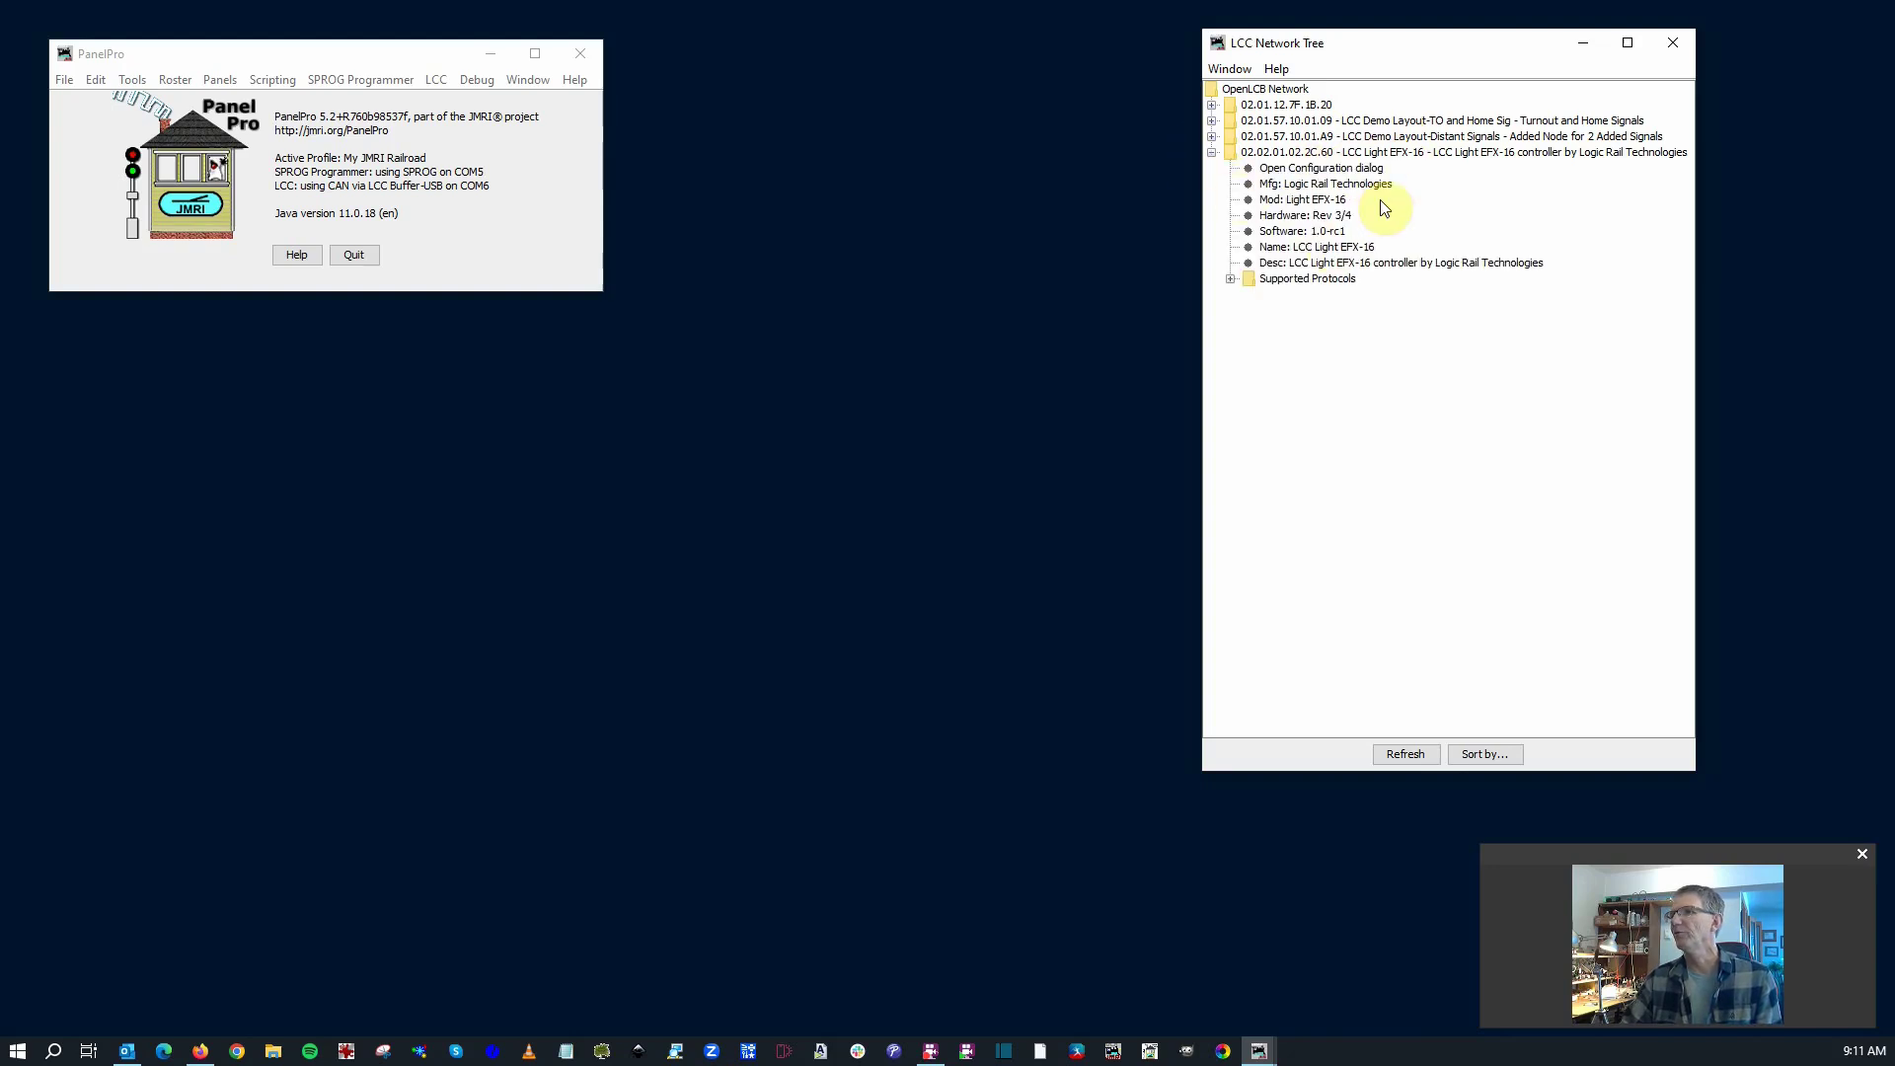
click(1296, 170)
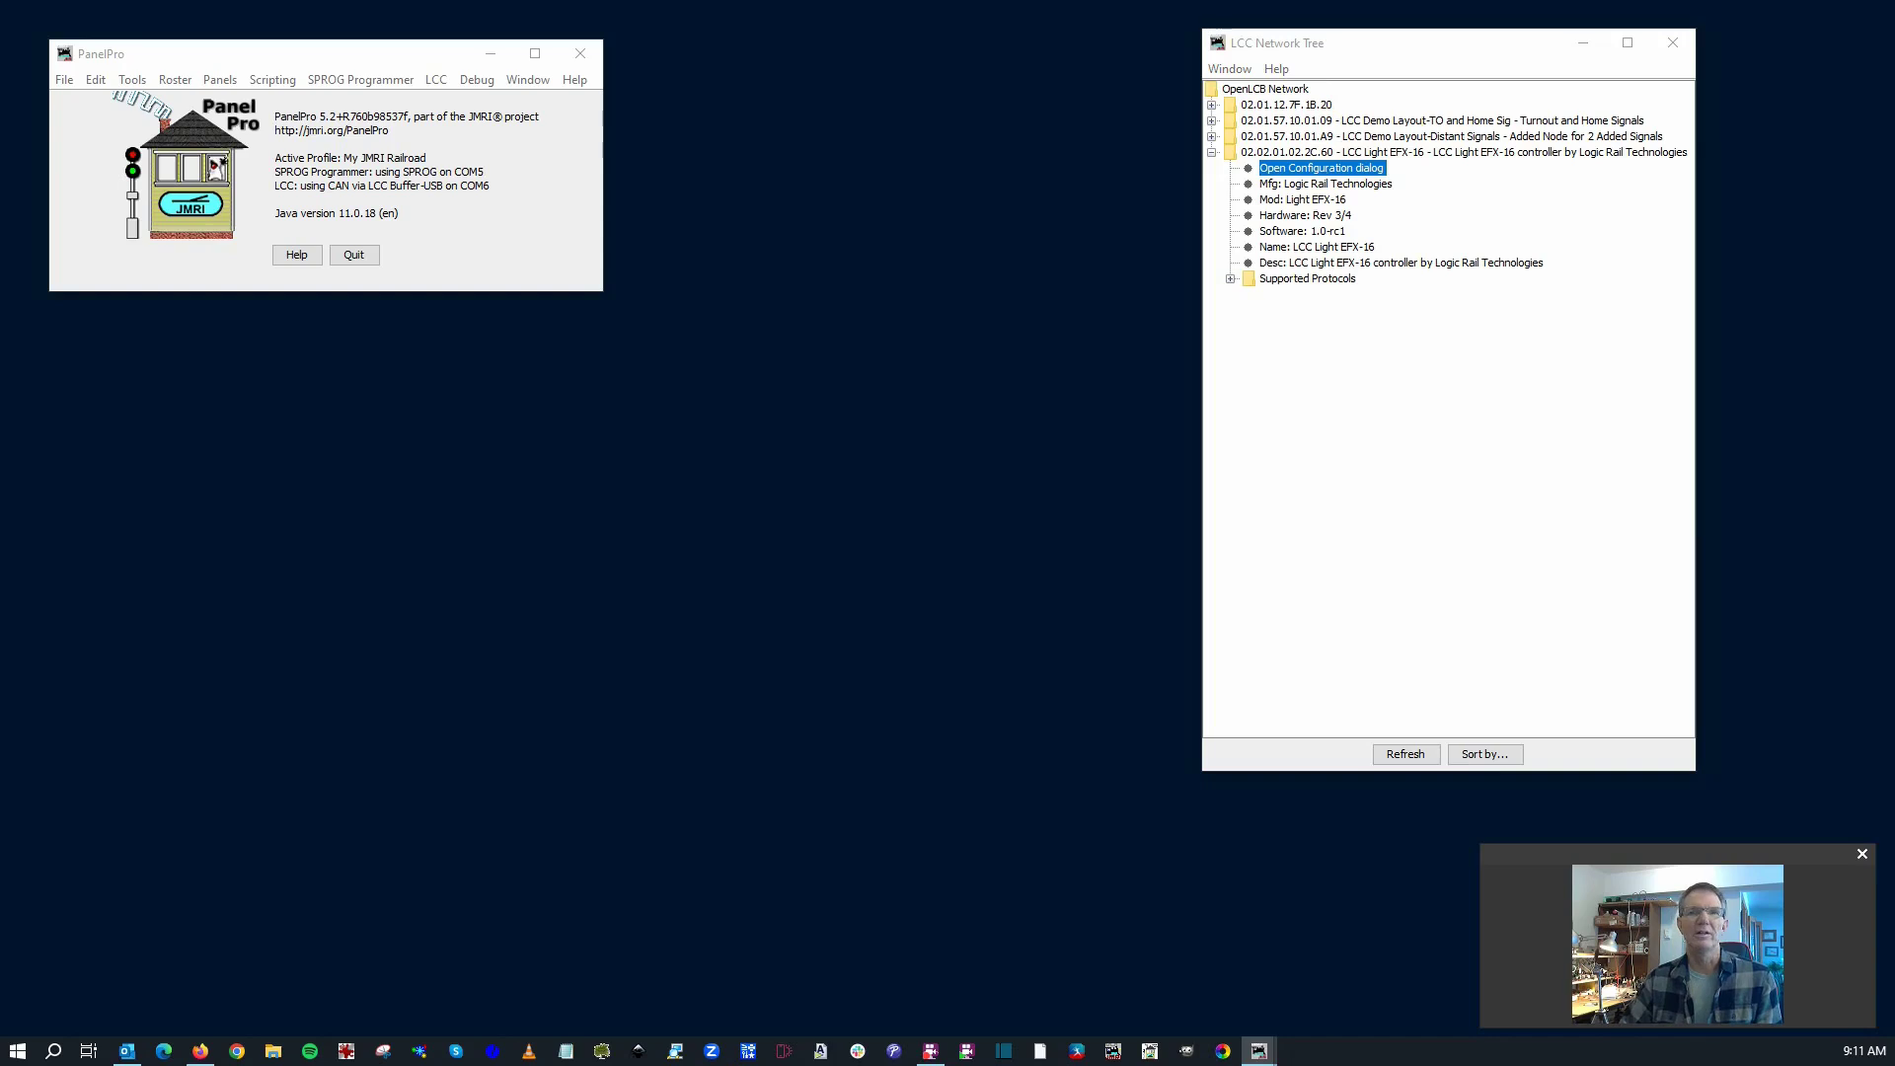
drag(381, 58, 429, 41)
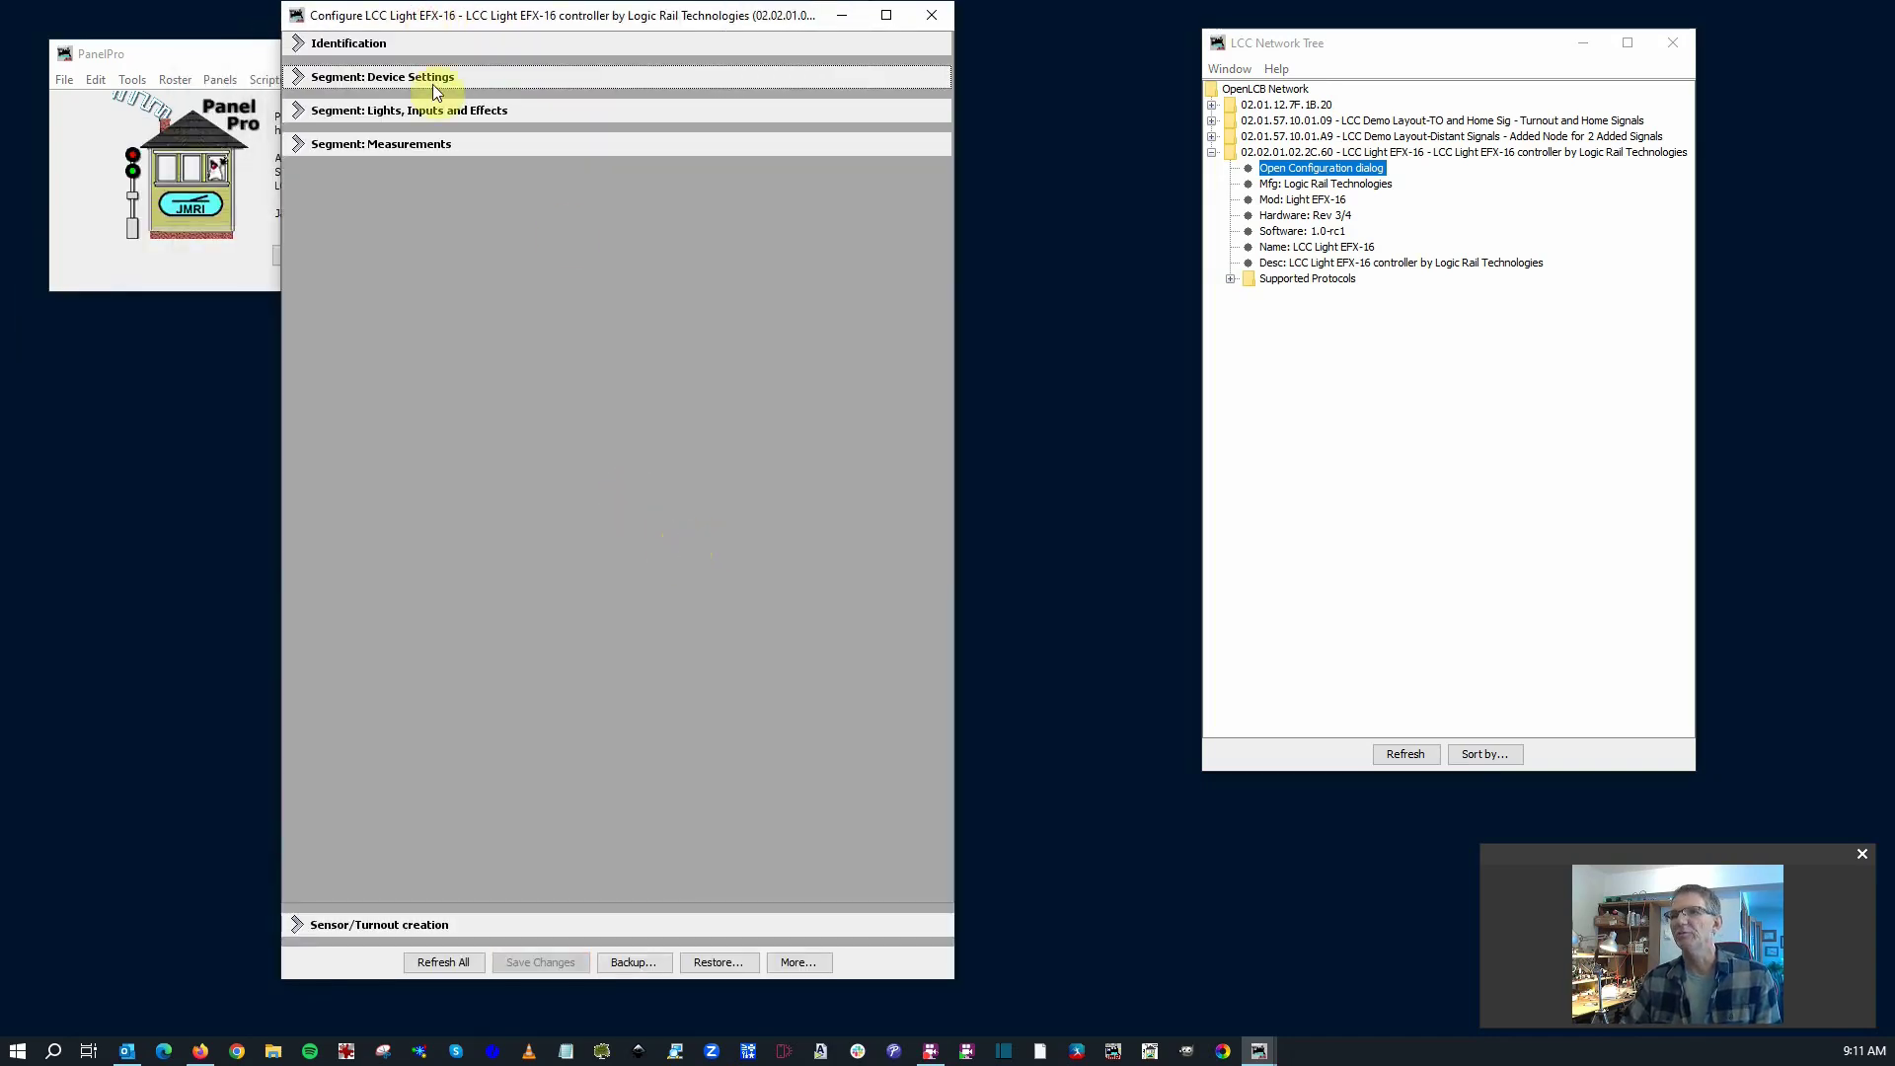
- Review Identification and Device Settings, then expand Lights, Inputs and Effects to show Light 1
click(298, 47)
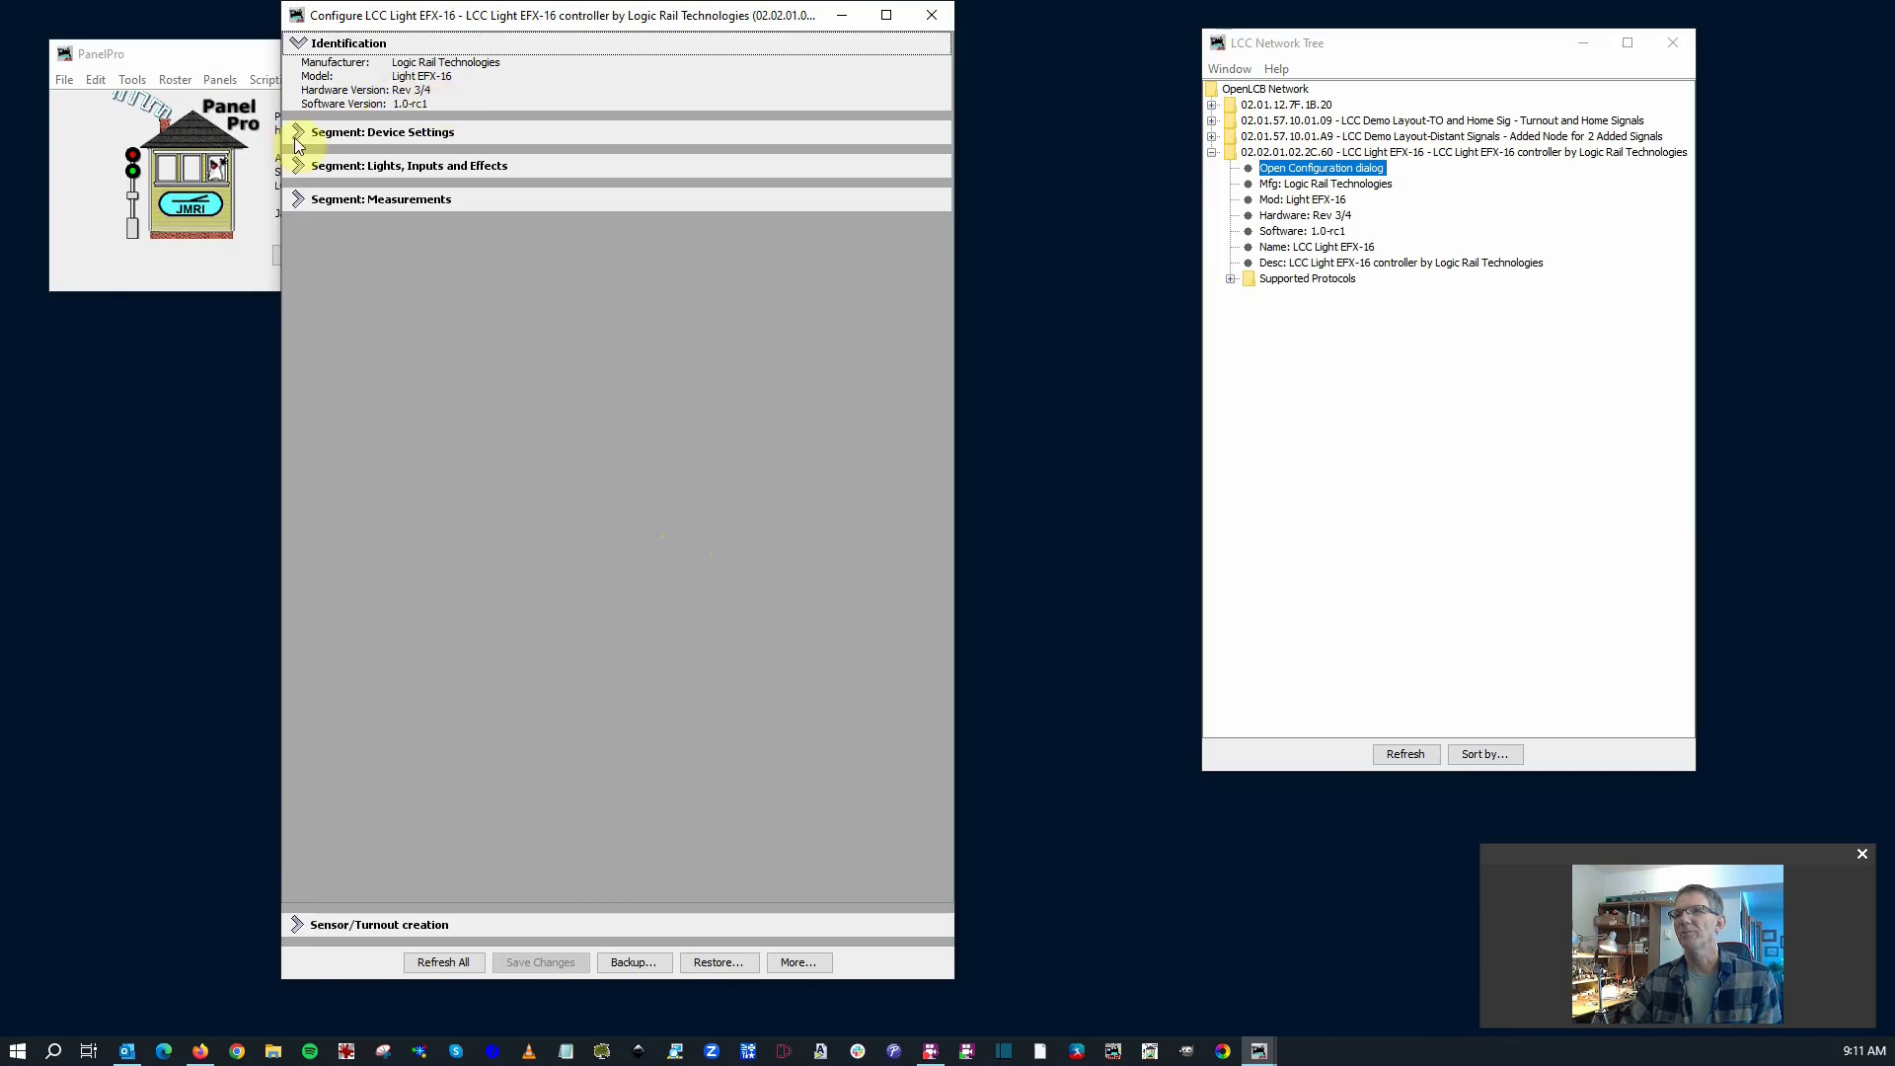
click(296, 44)
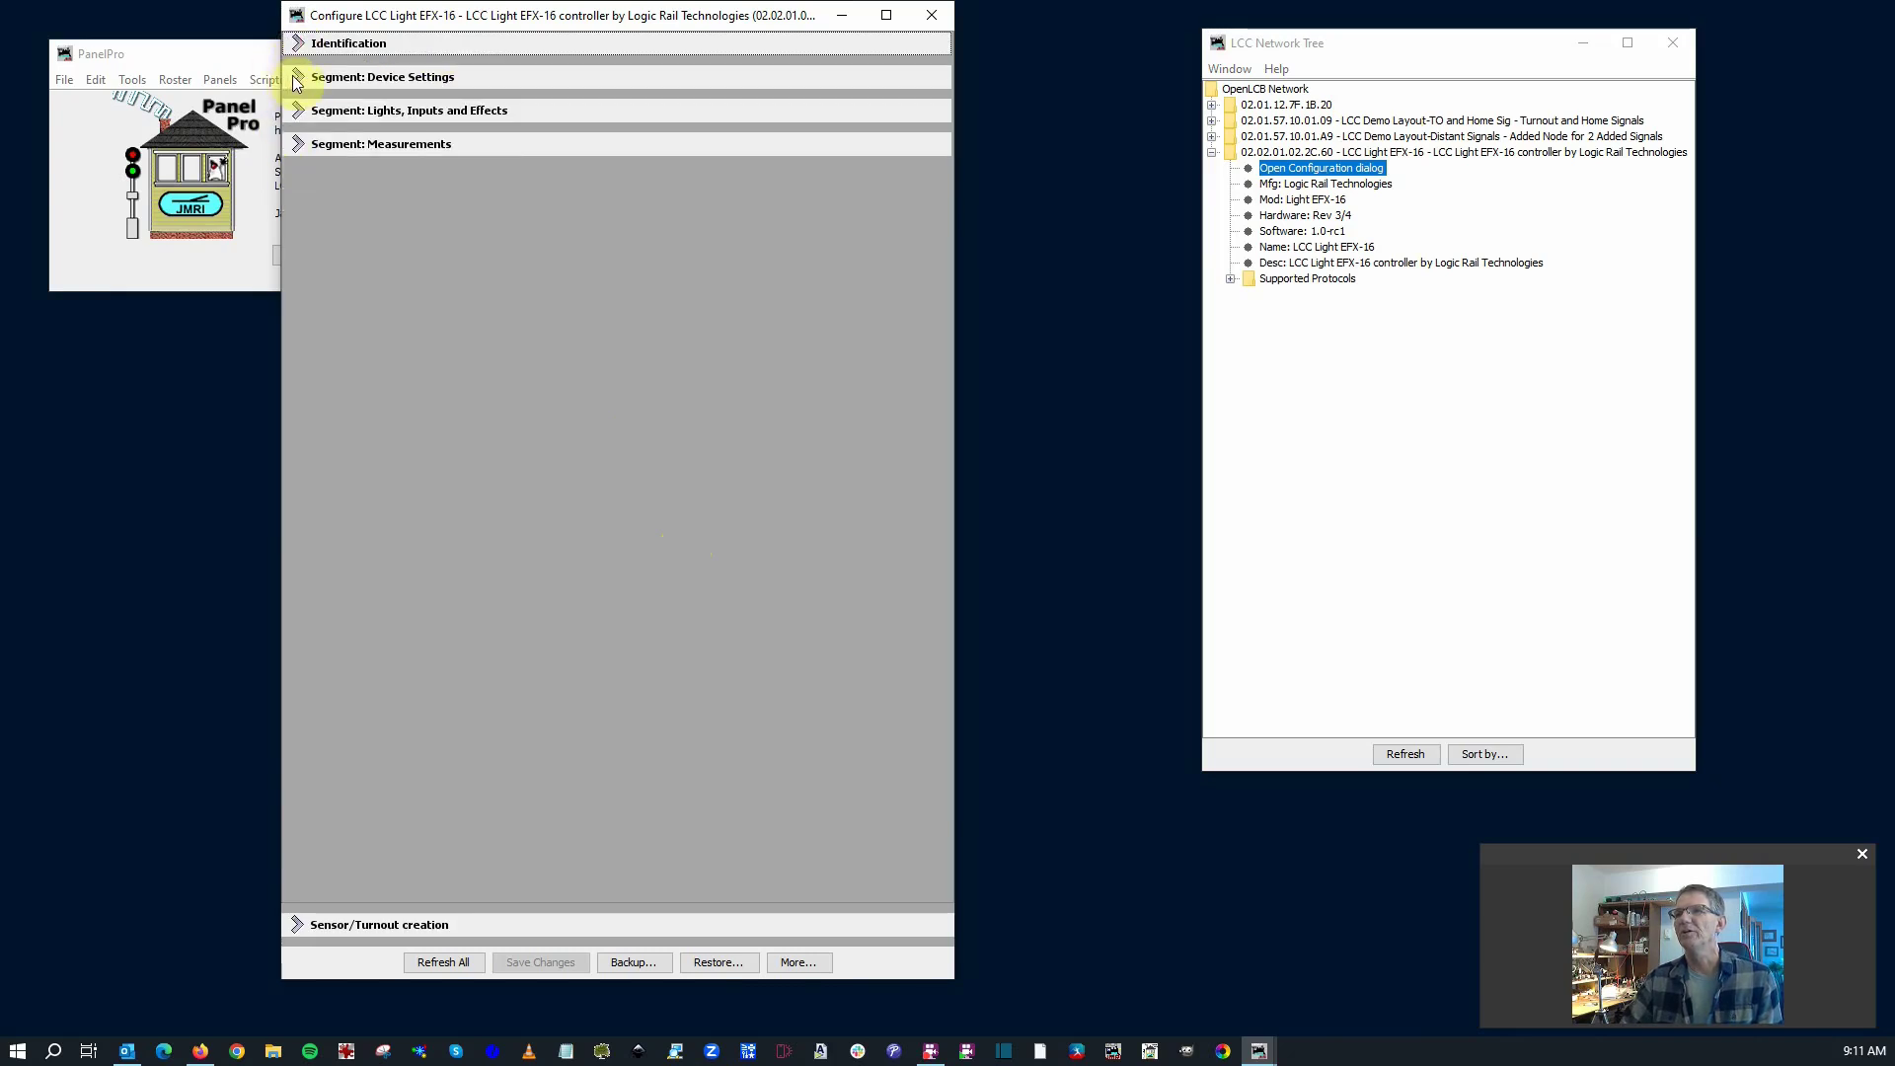
click(296, 77)
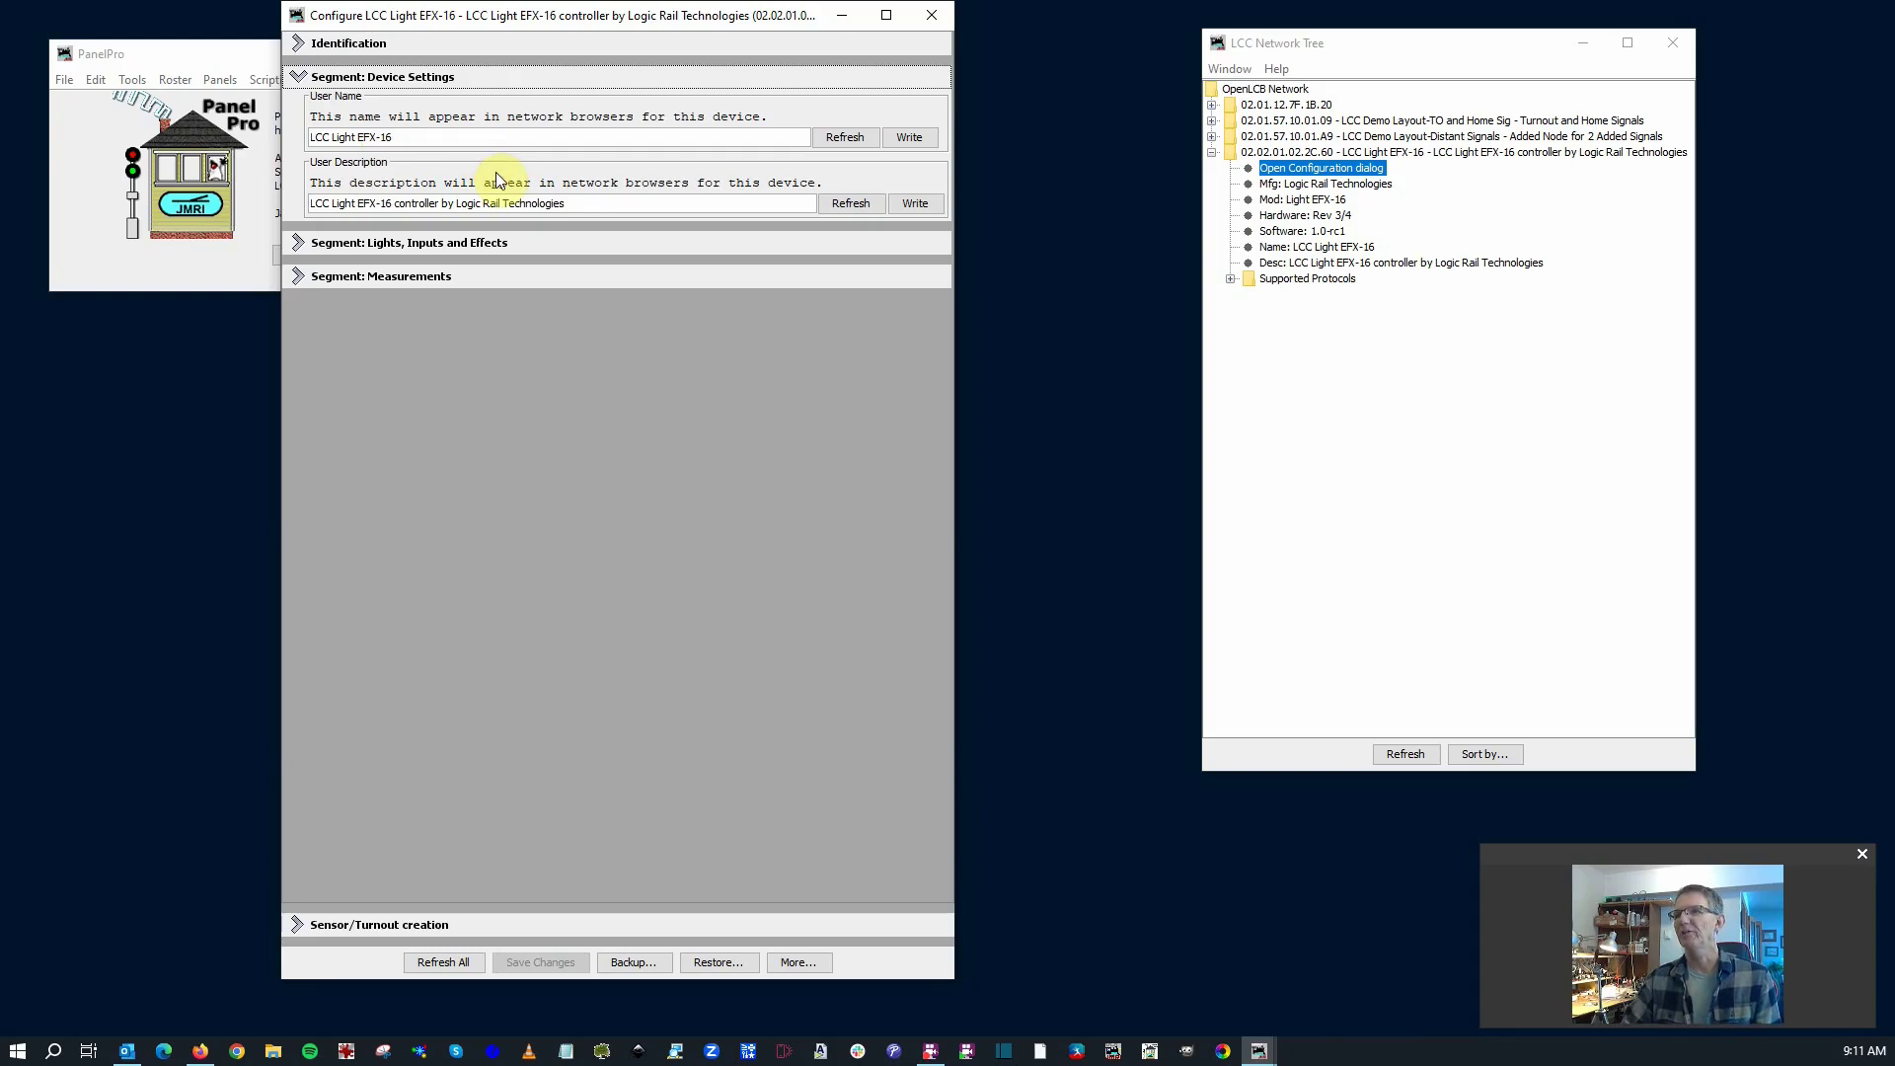
click(295, 80)
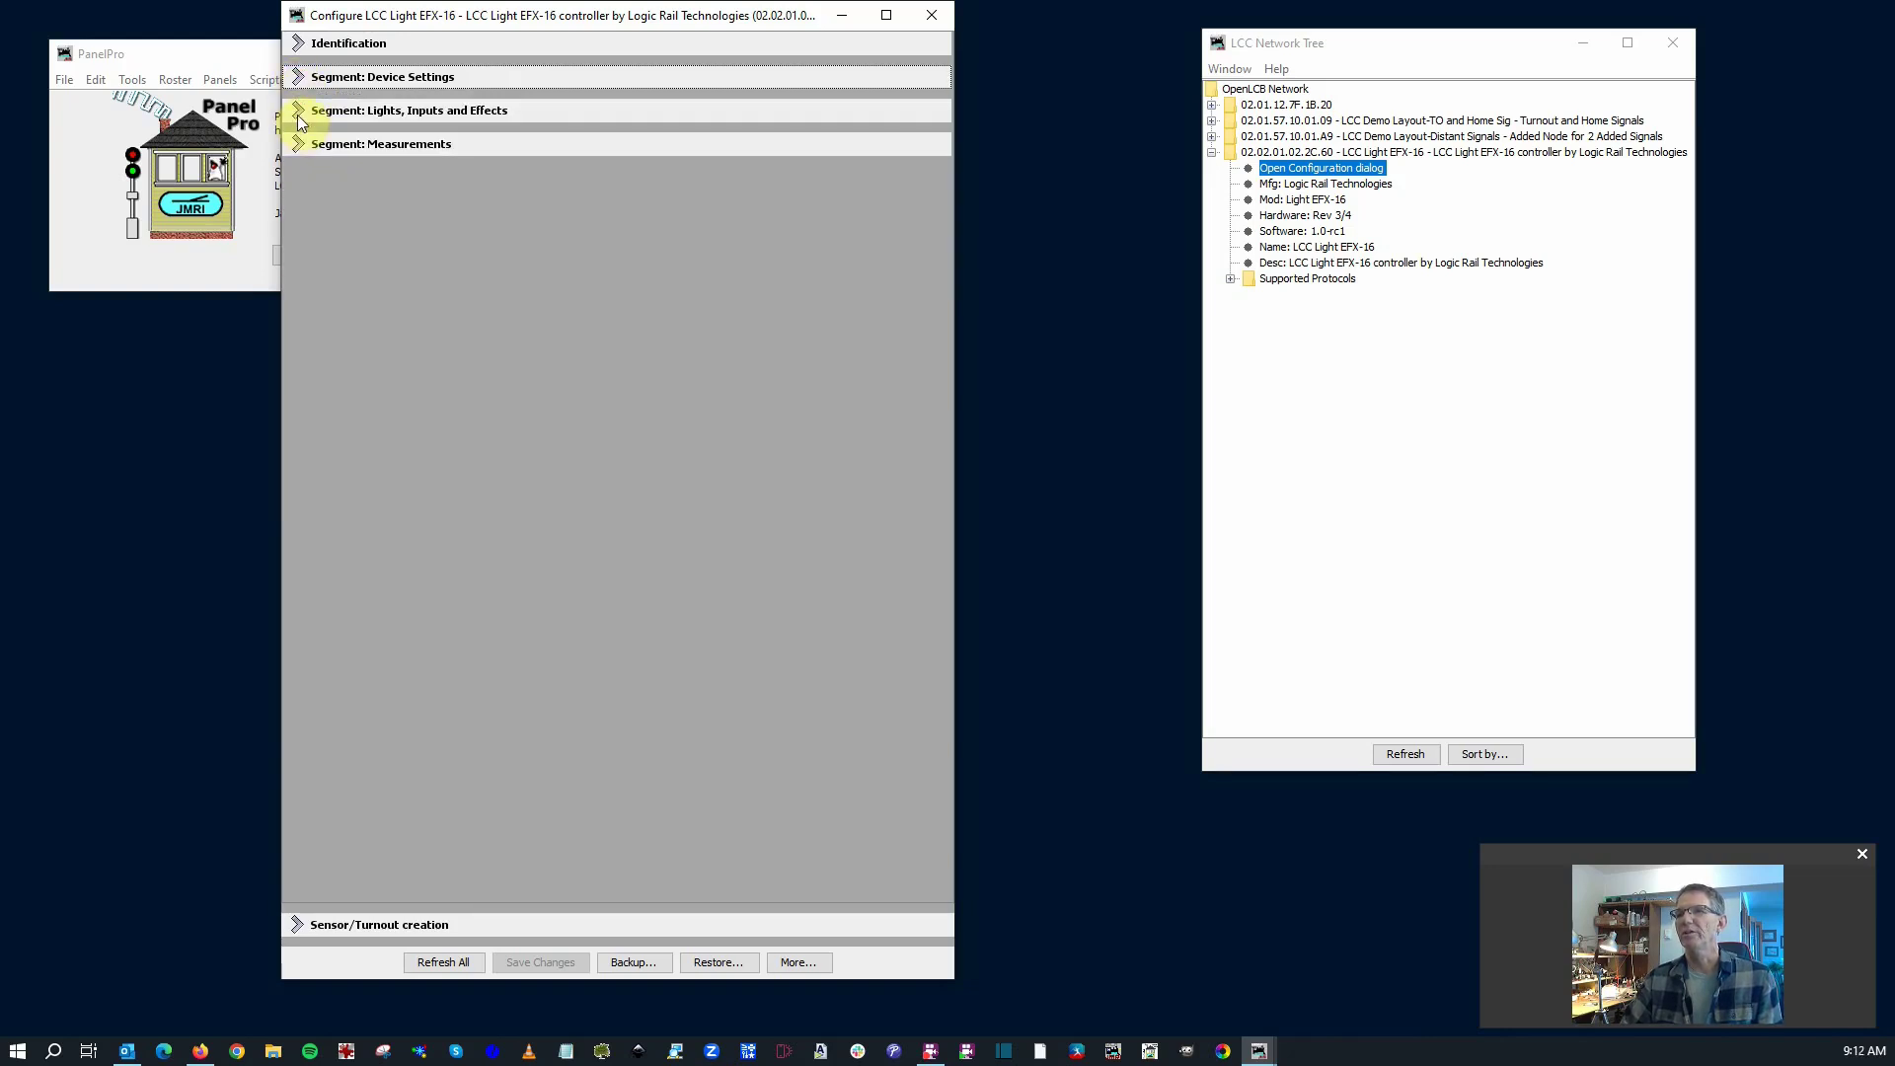
click(298, 113)
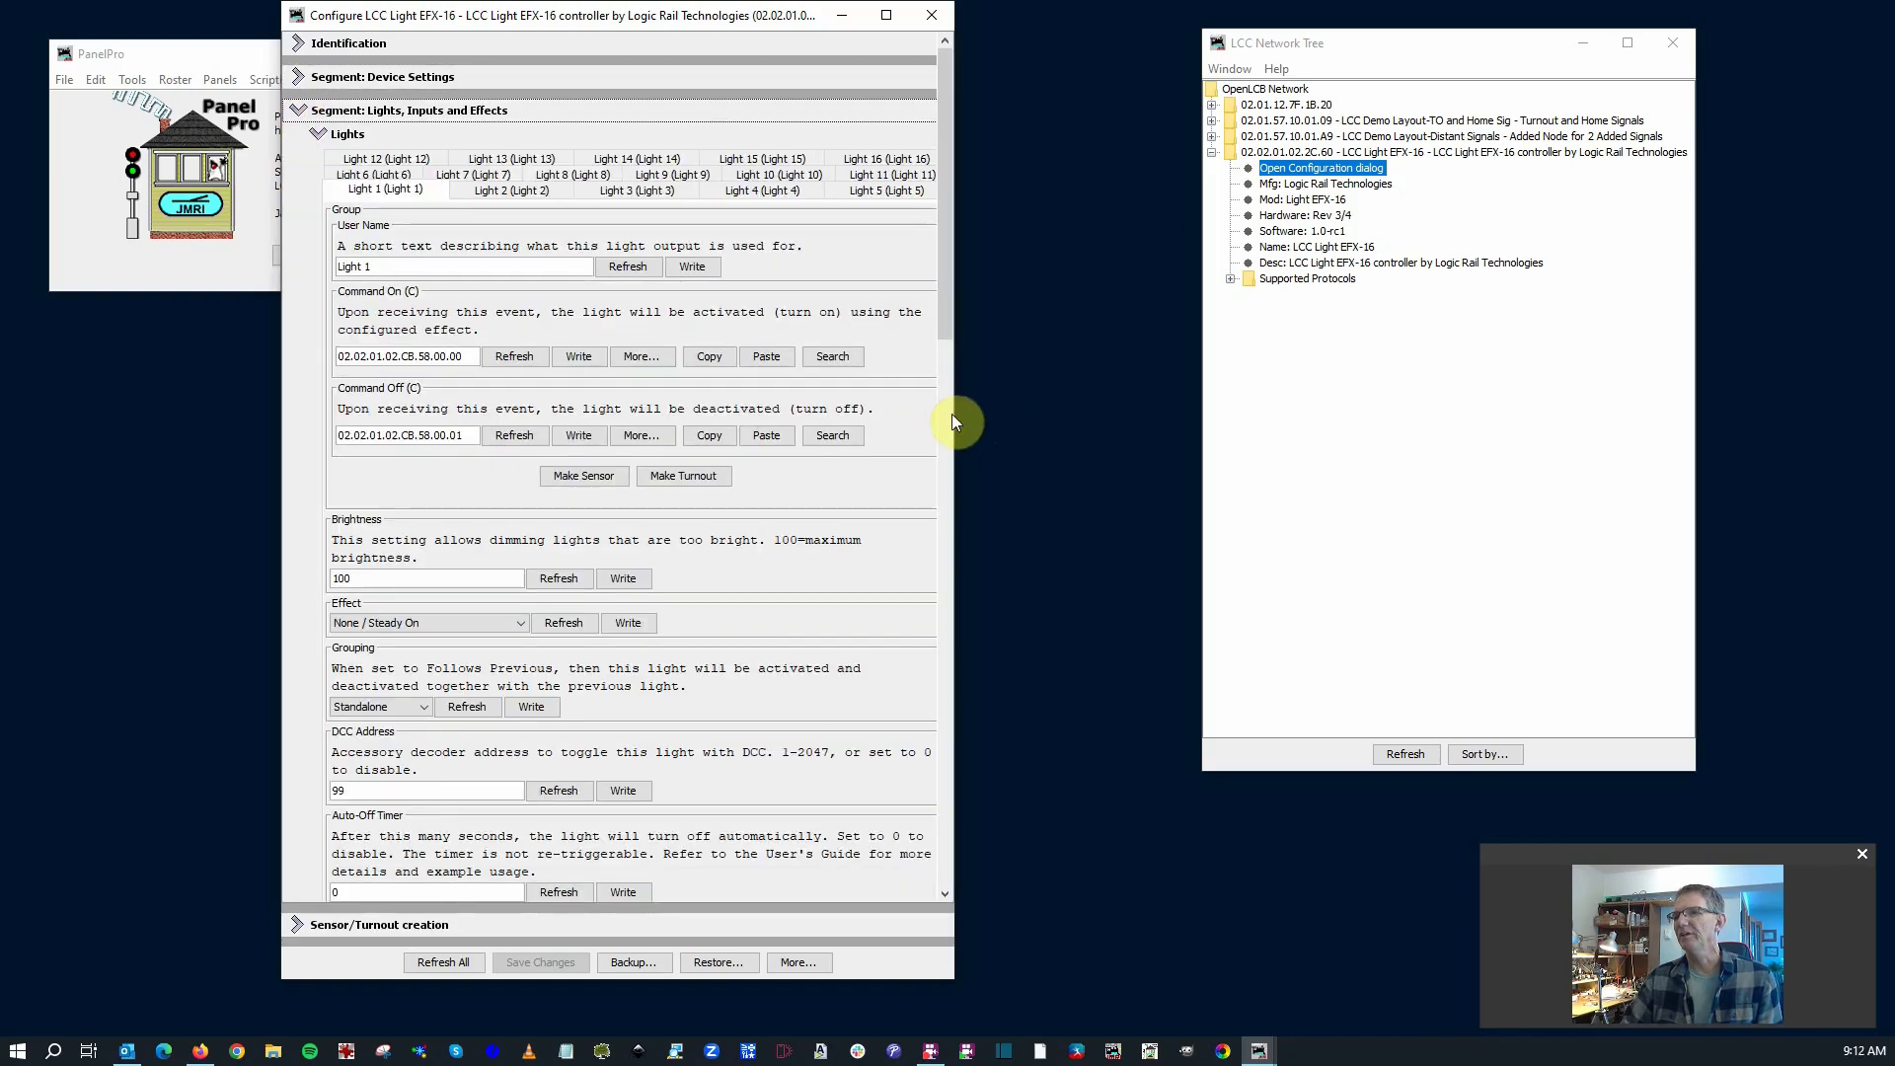
- Widen the dialog, back up the board's configuration, and scroll down to Light 1's Control Light
drag(953, 413, 1223, 431)
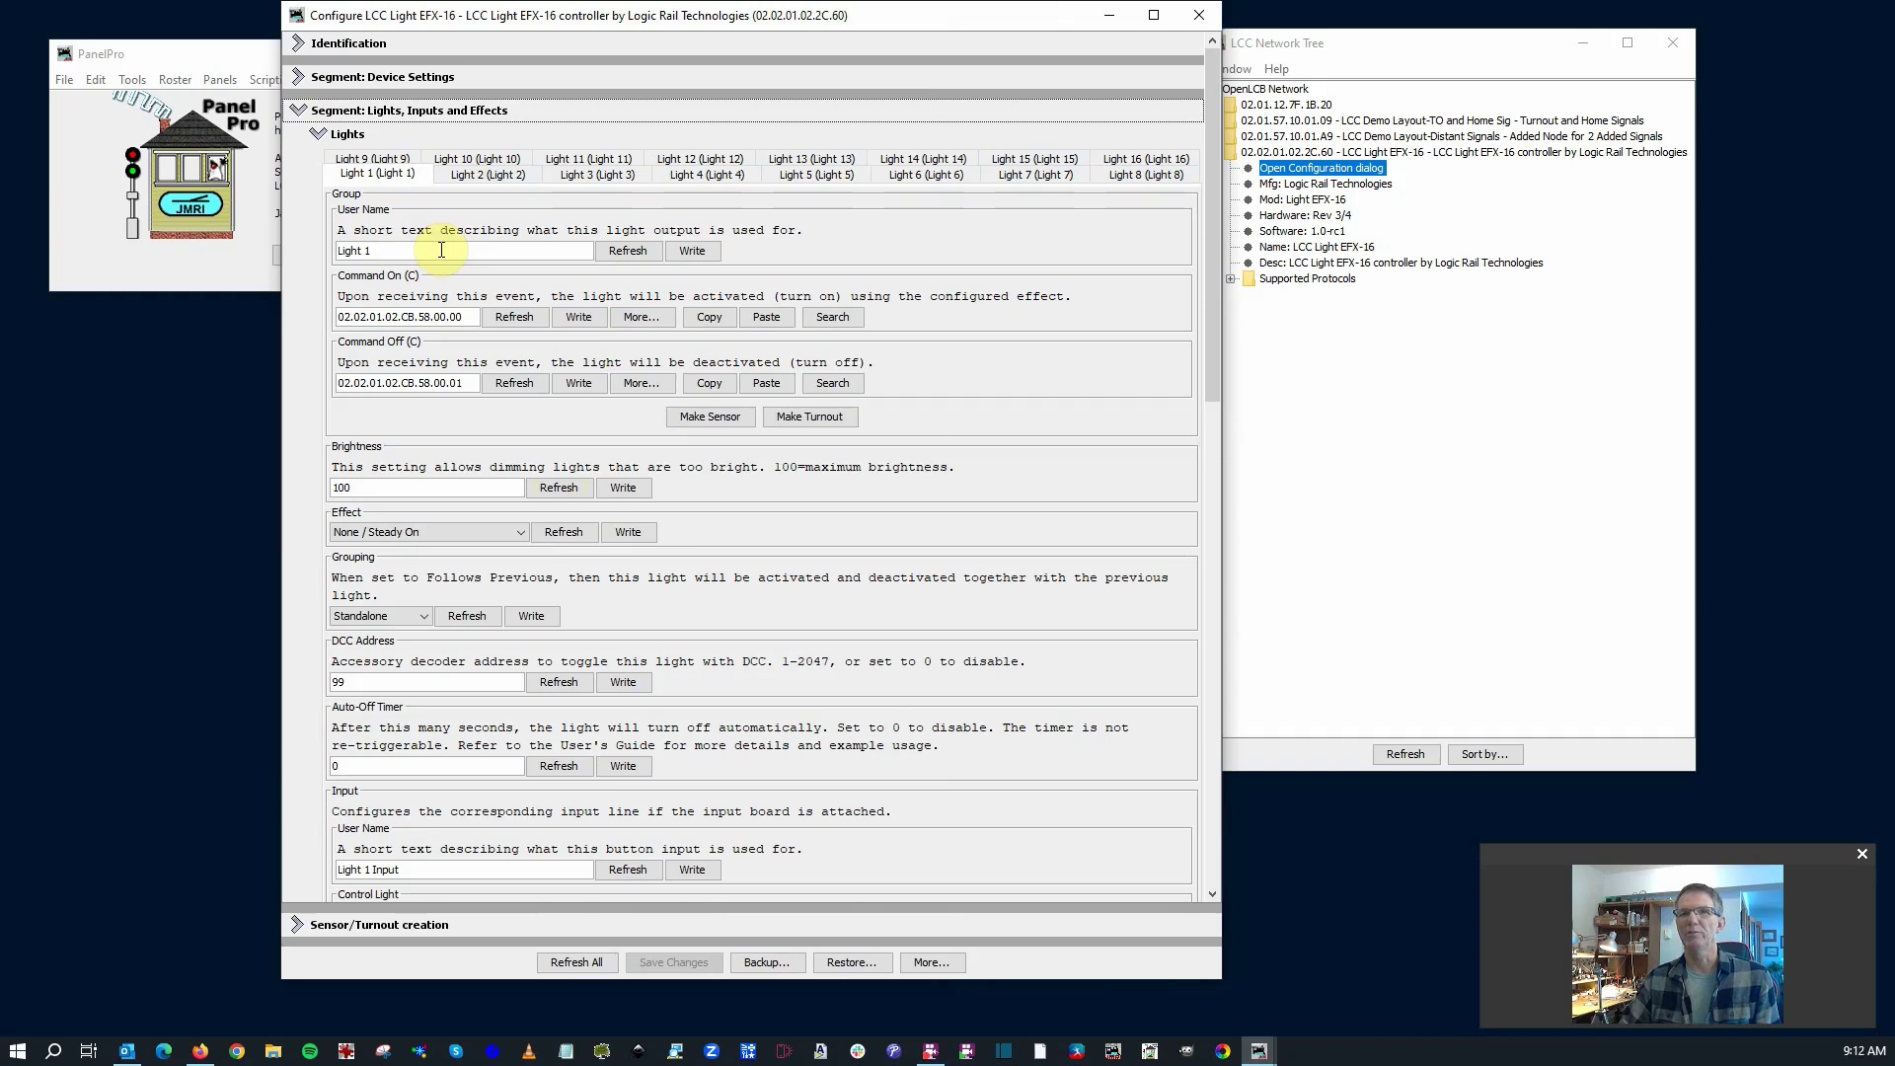
click(769, 963)
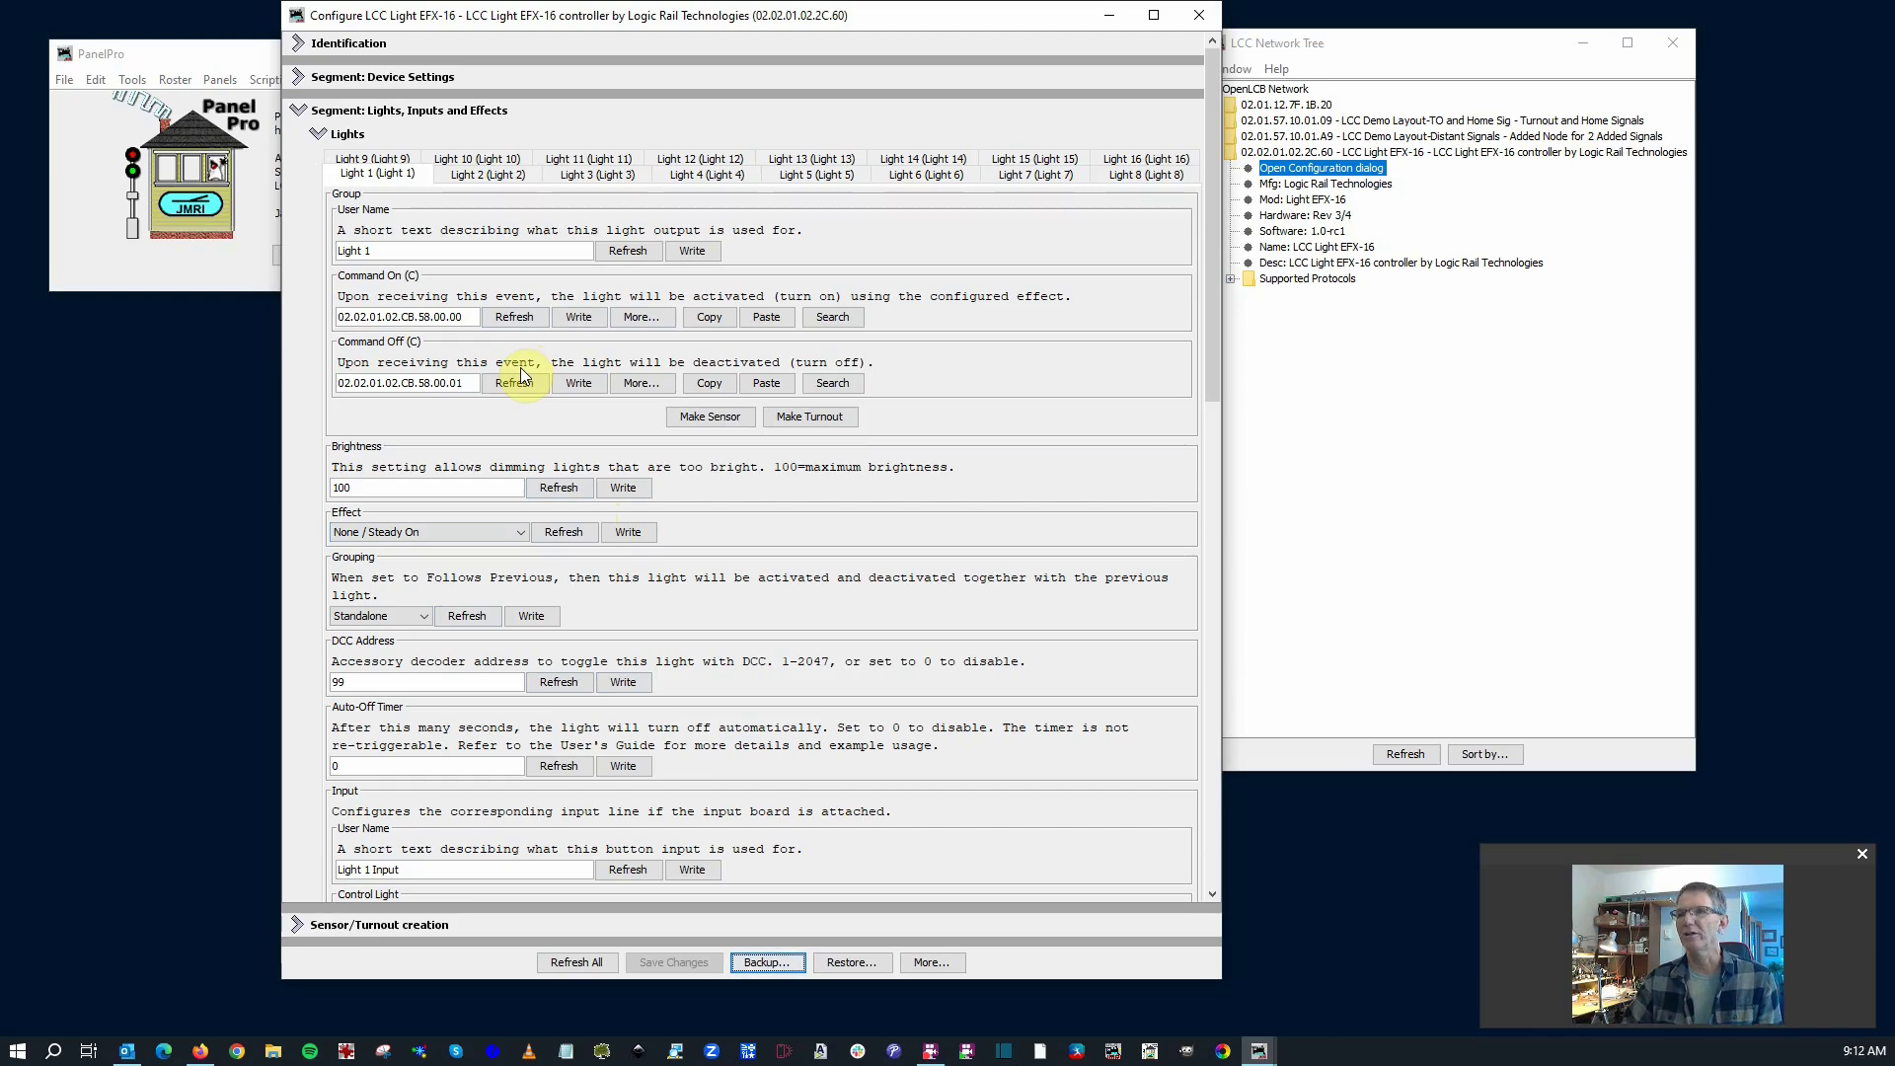
scroll(457, 424, down, 3)
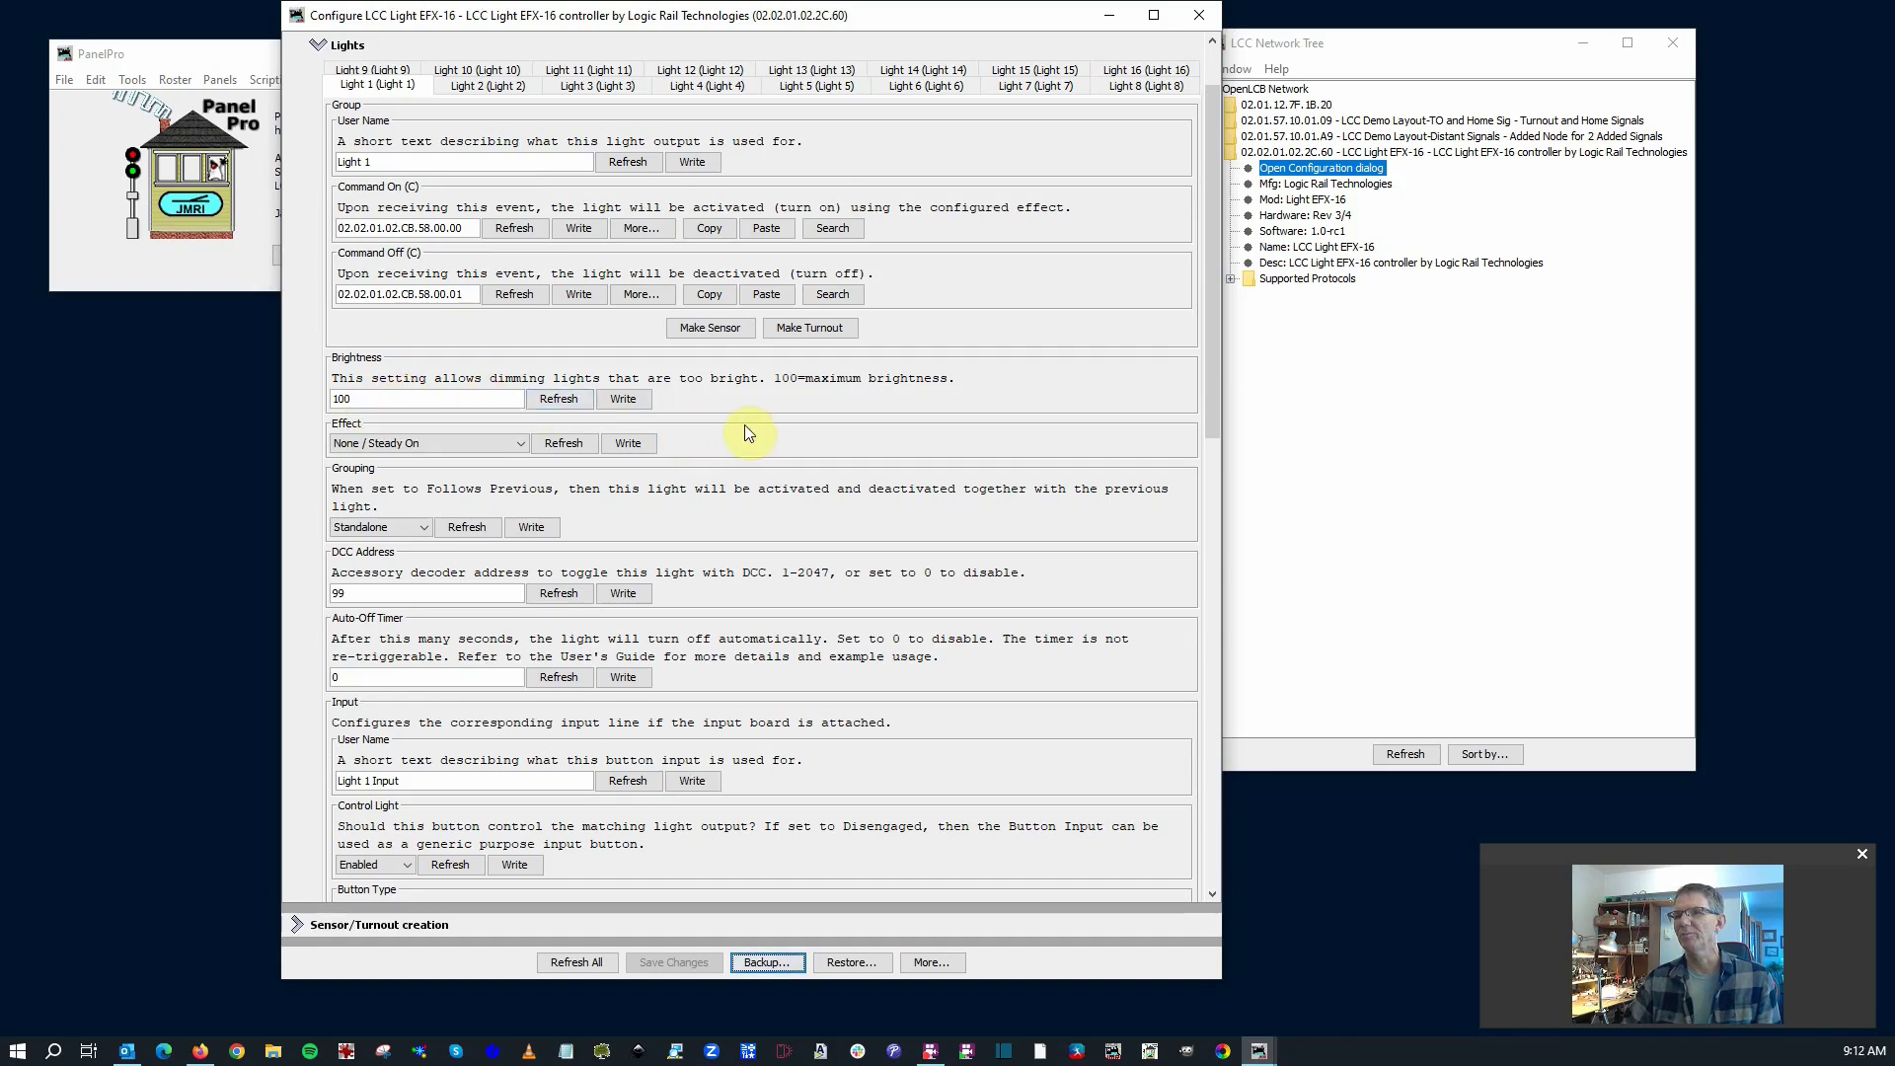
click(518, 445)
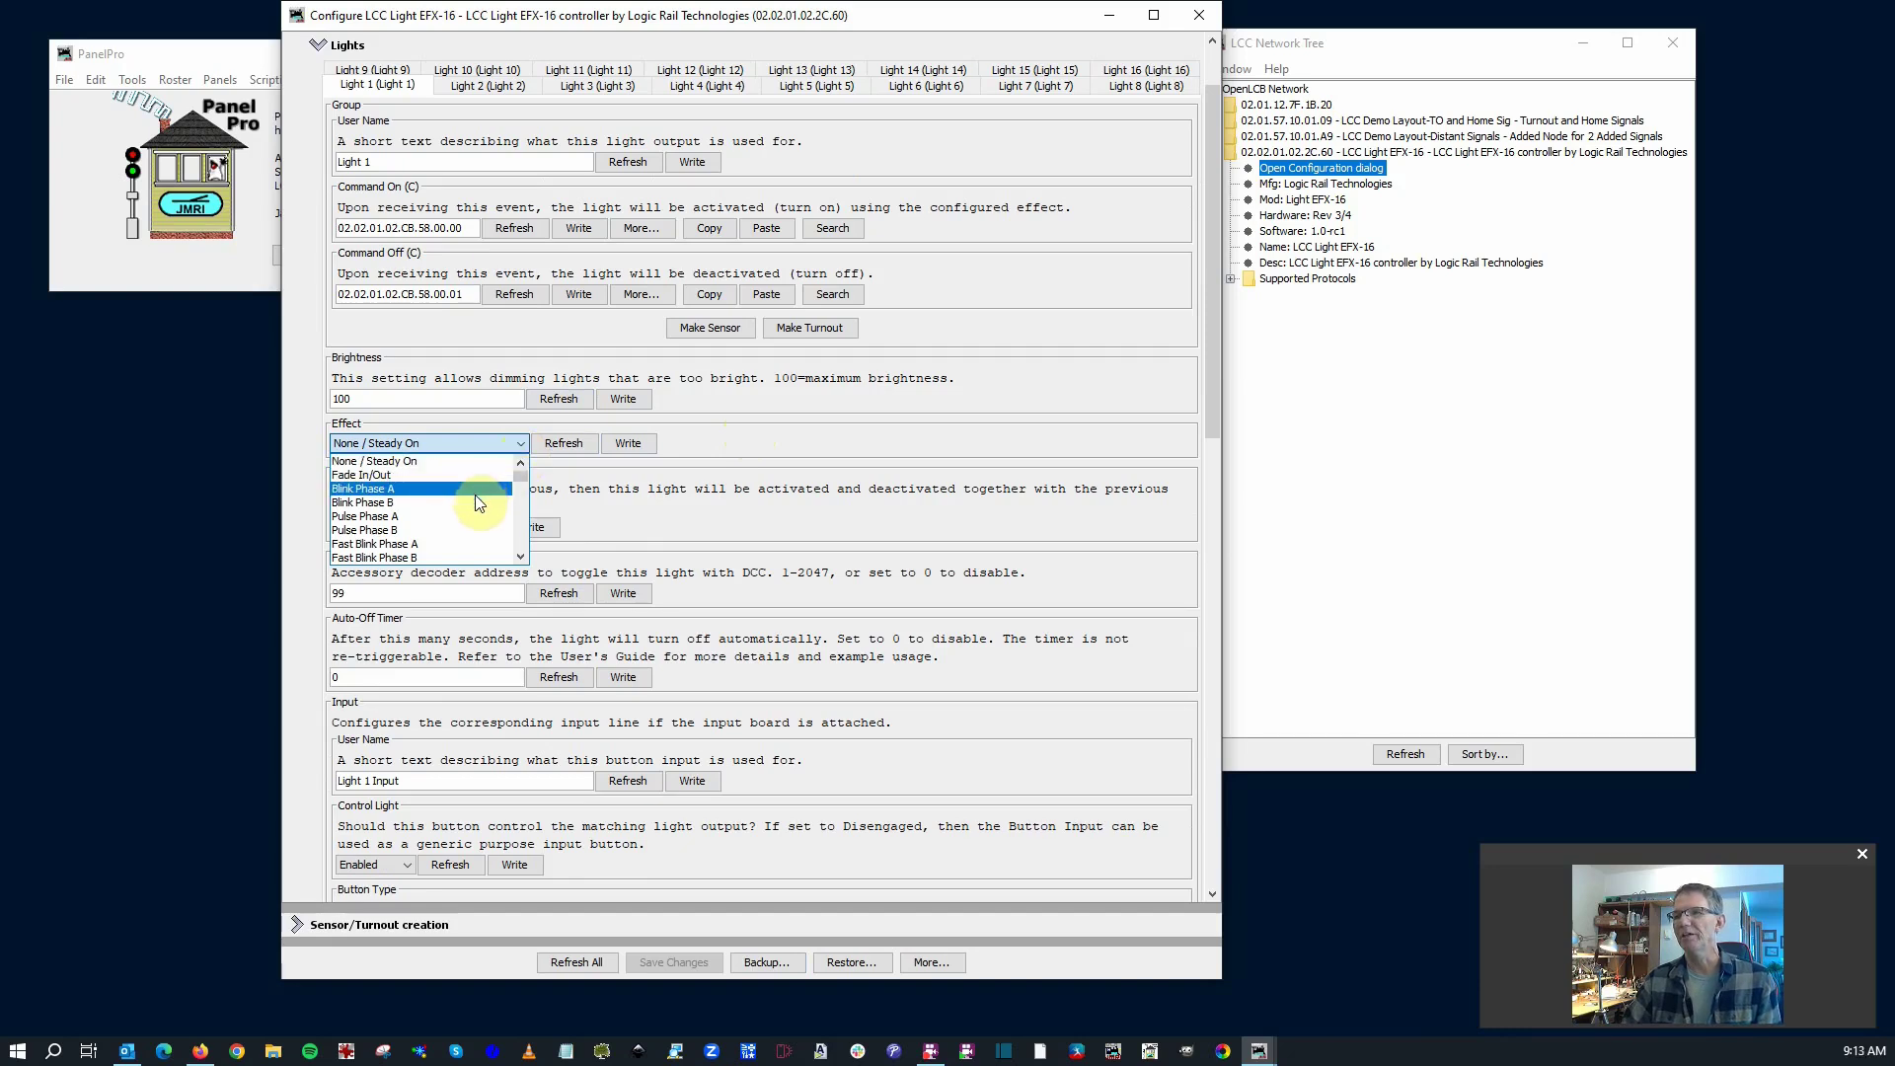
scroll(478, 503, down, 4)
scroll(478, 519, down, 5)
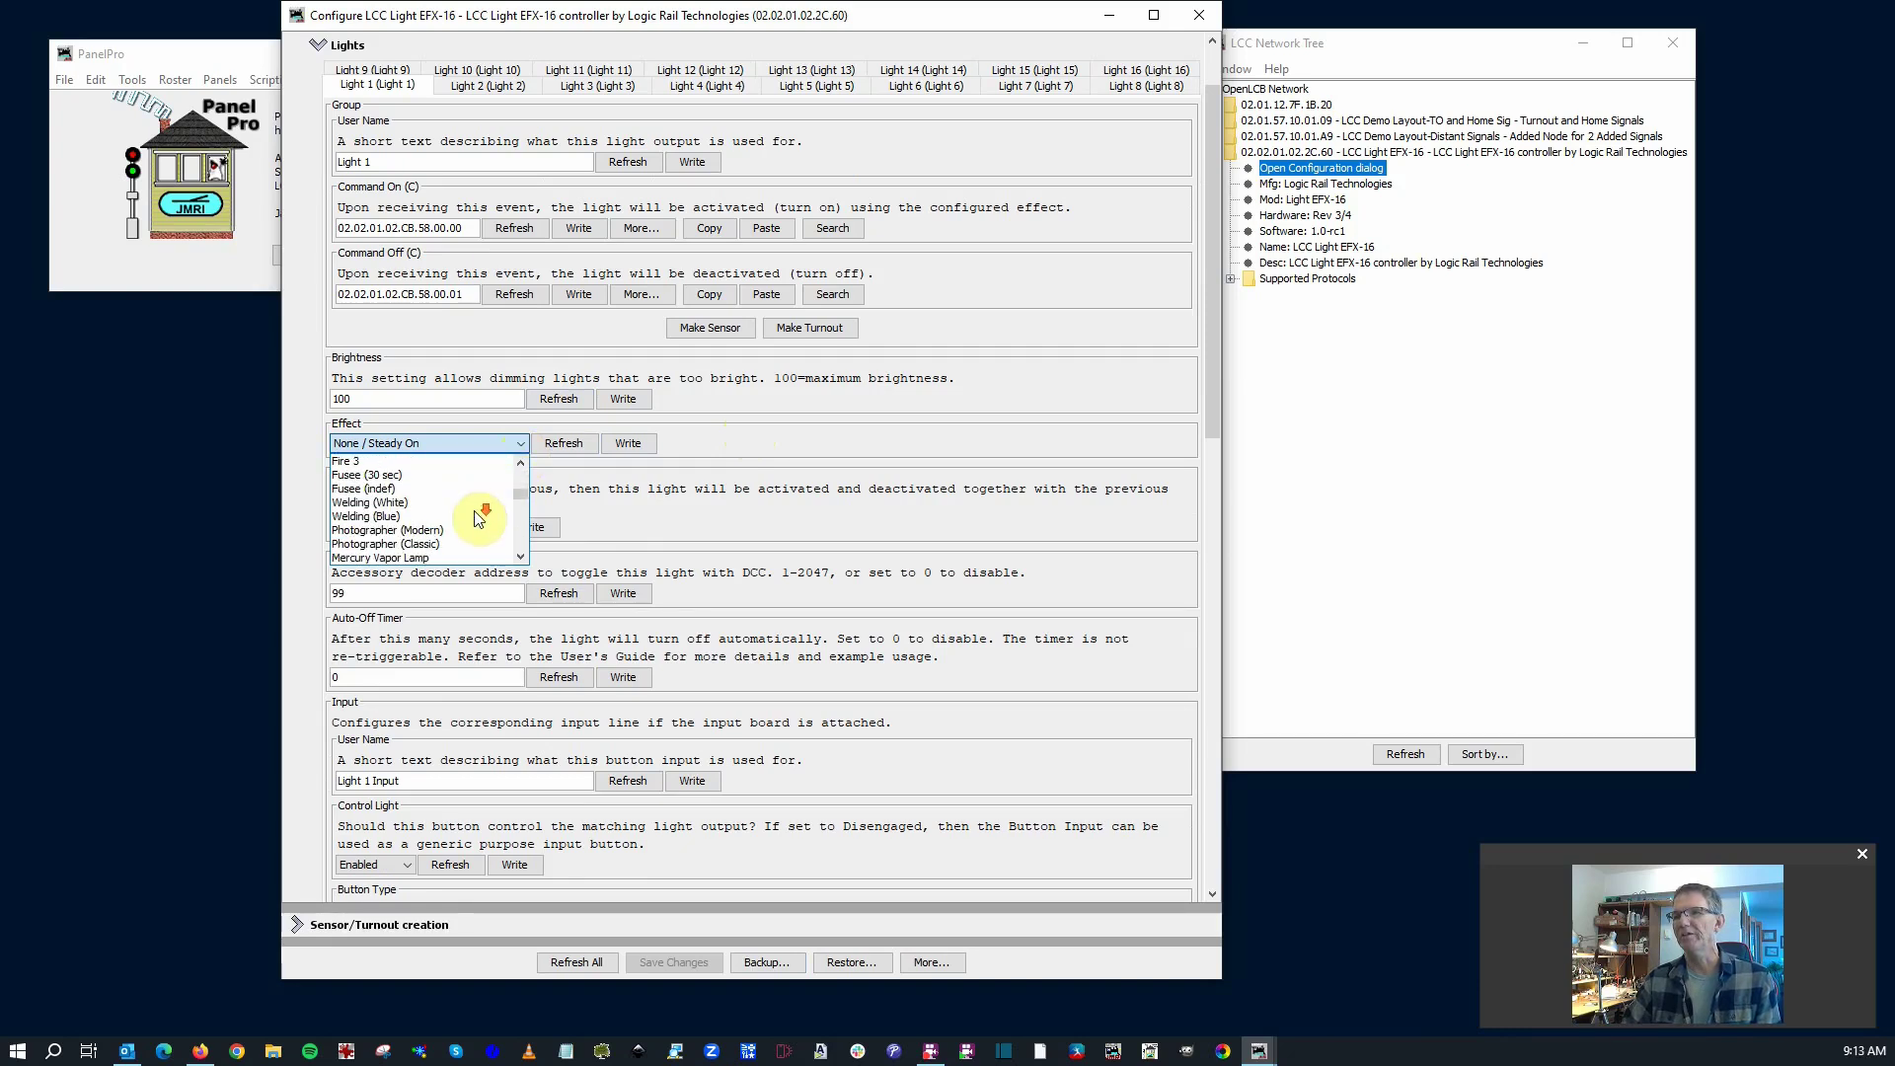
scroll(479, 519, down, 6)
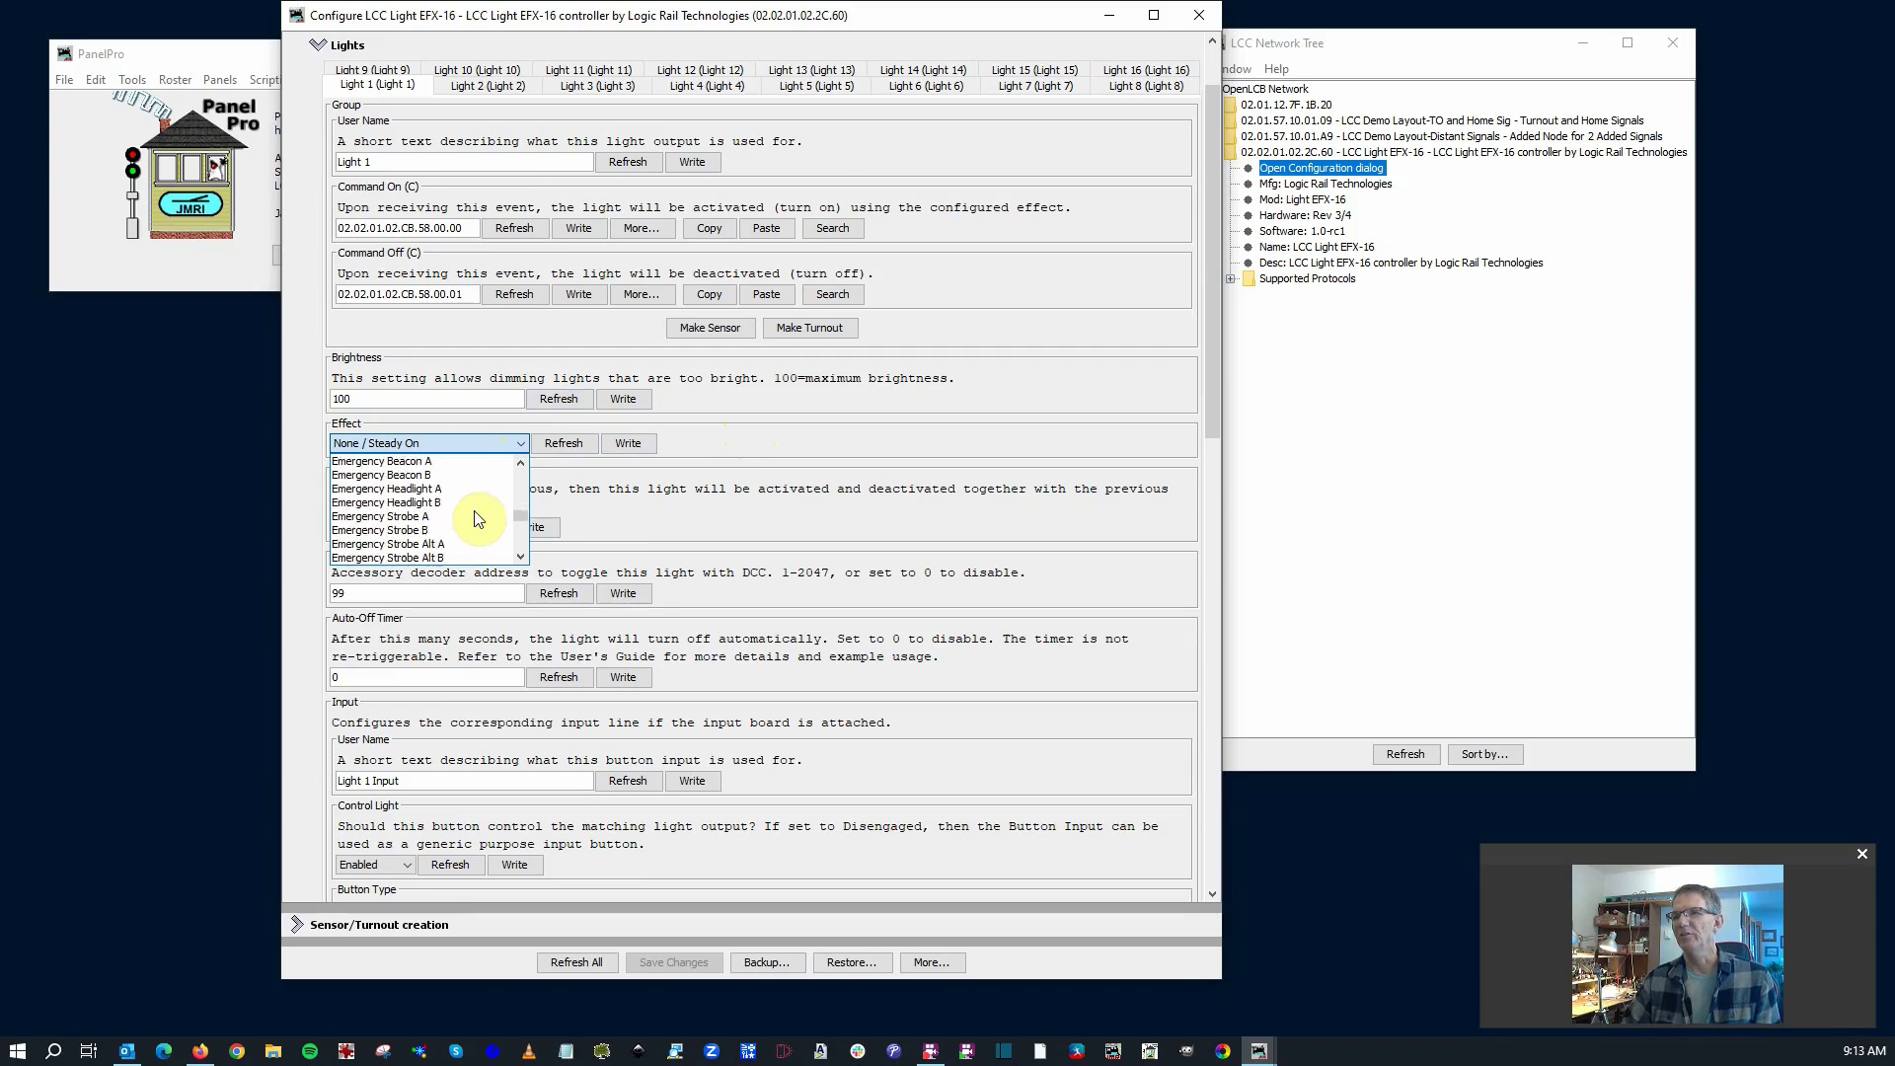
scroll(481, 517, down, 2)
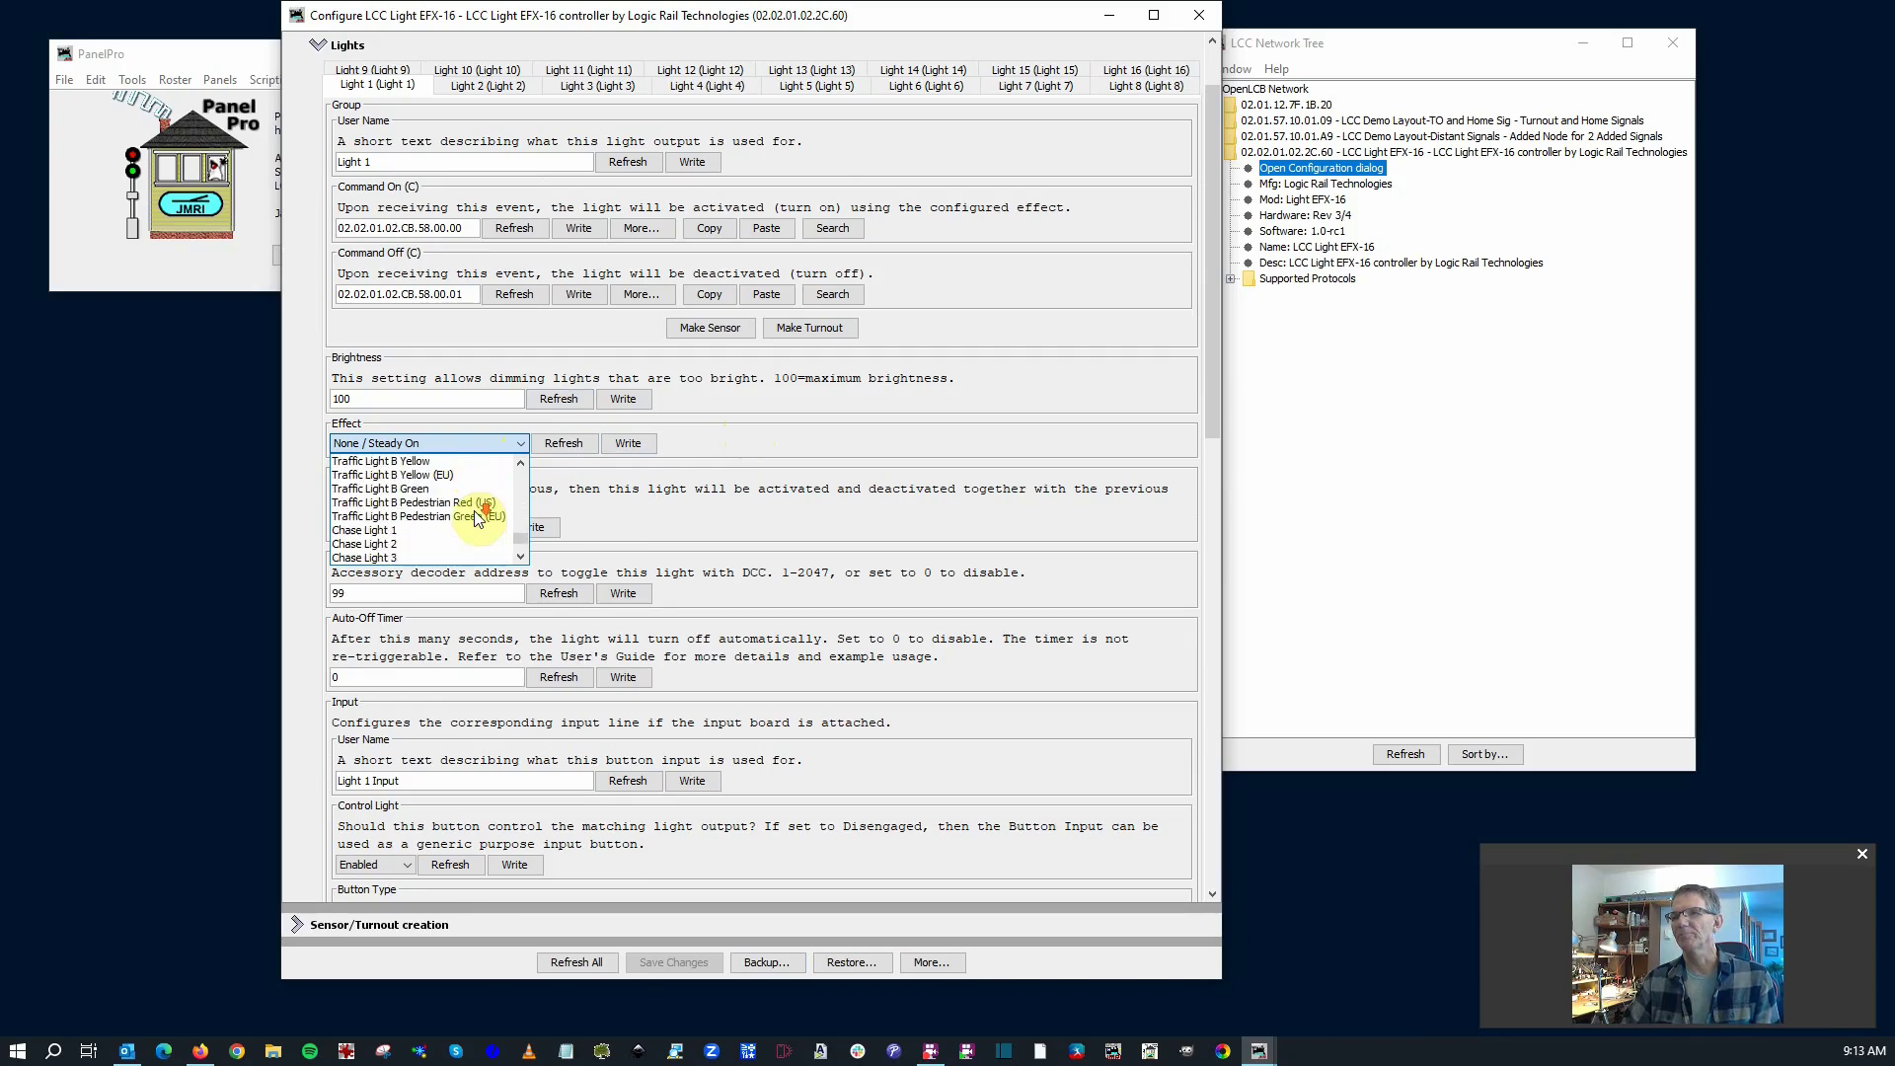
click(736, 431)
scroll(675, 483, down, 3)
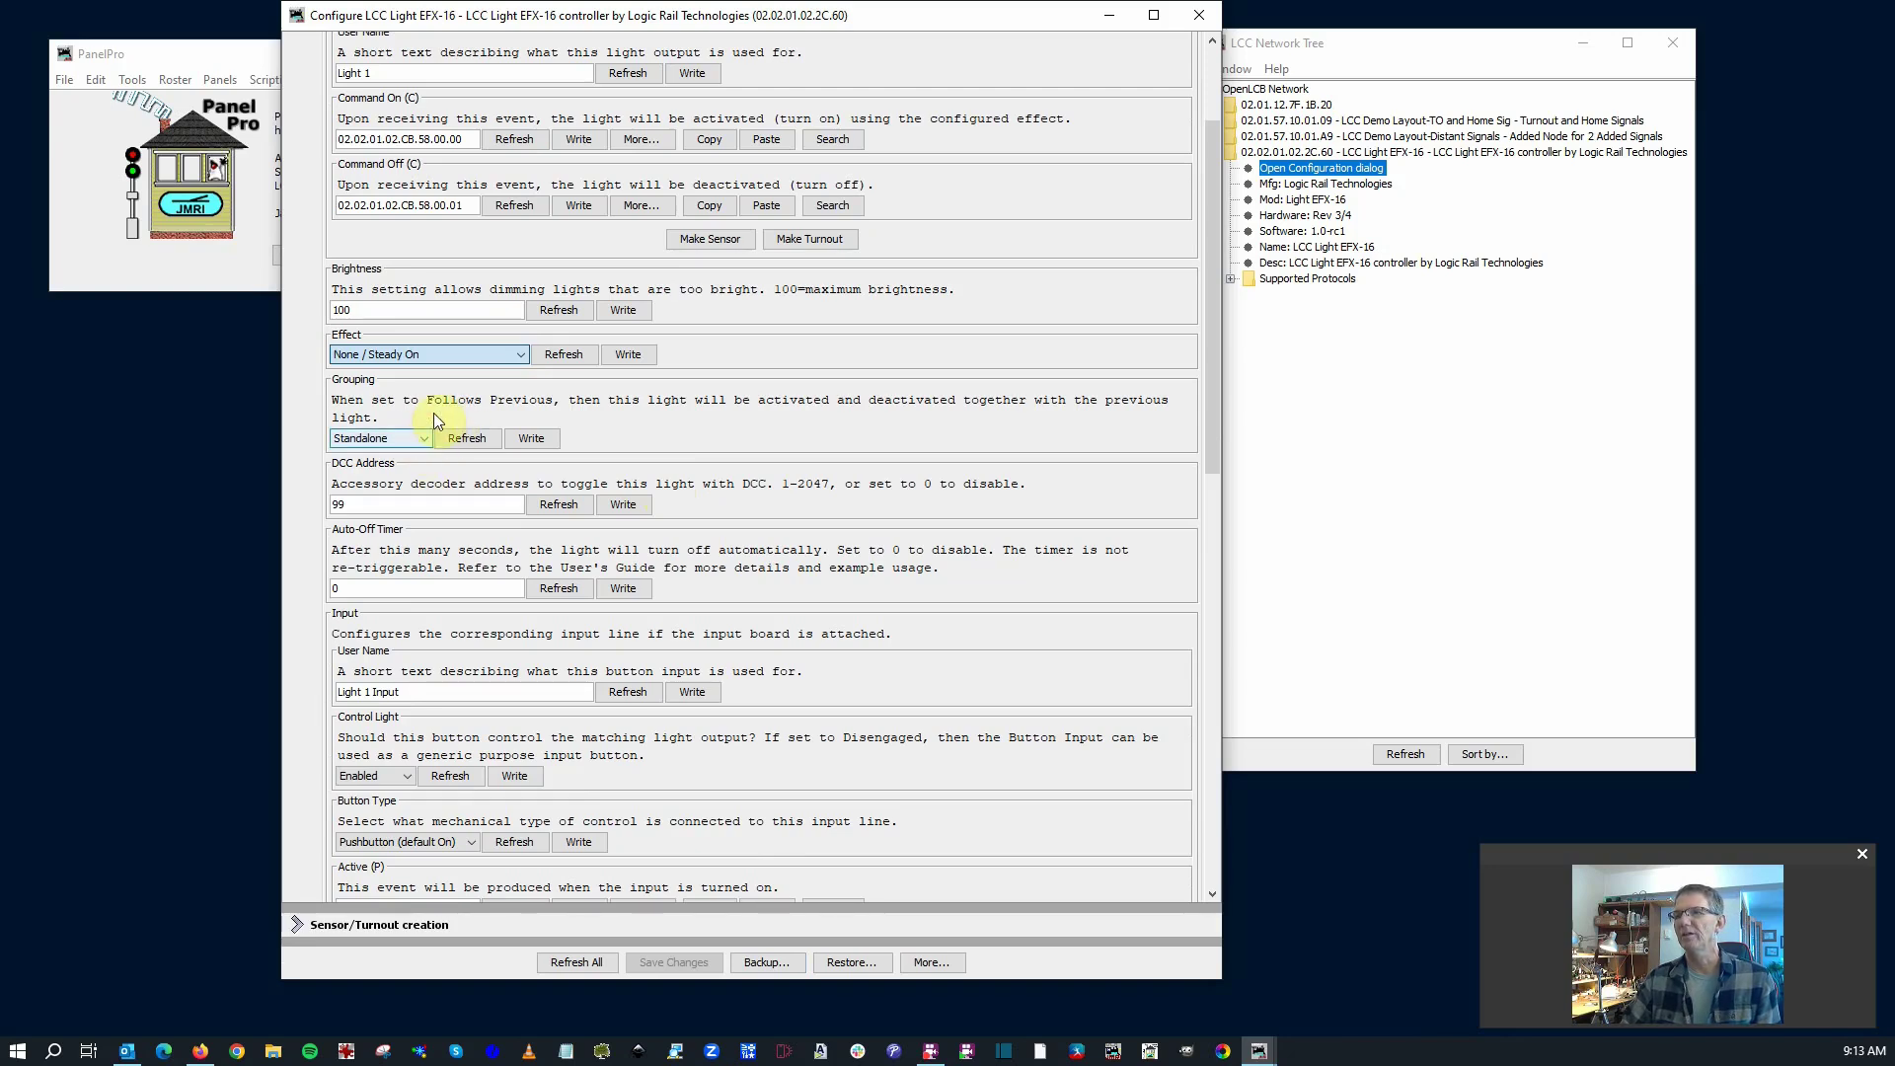
click(429, 438)
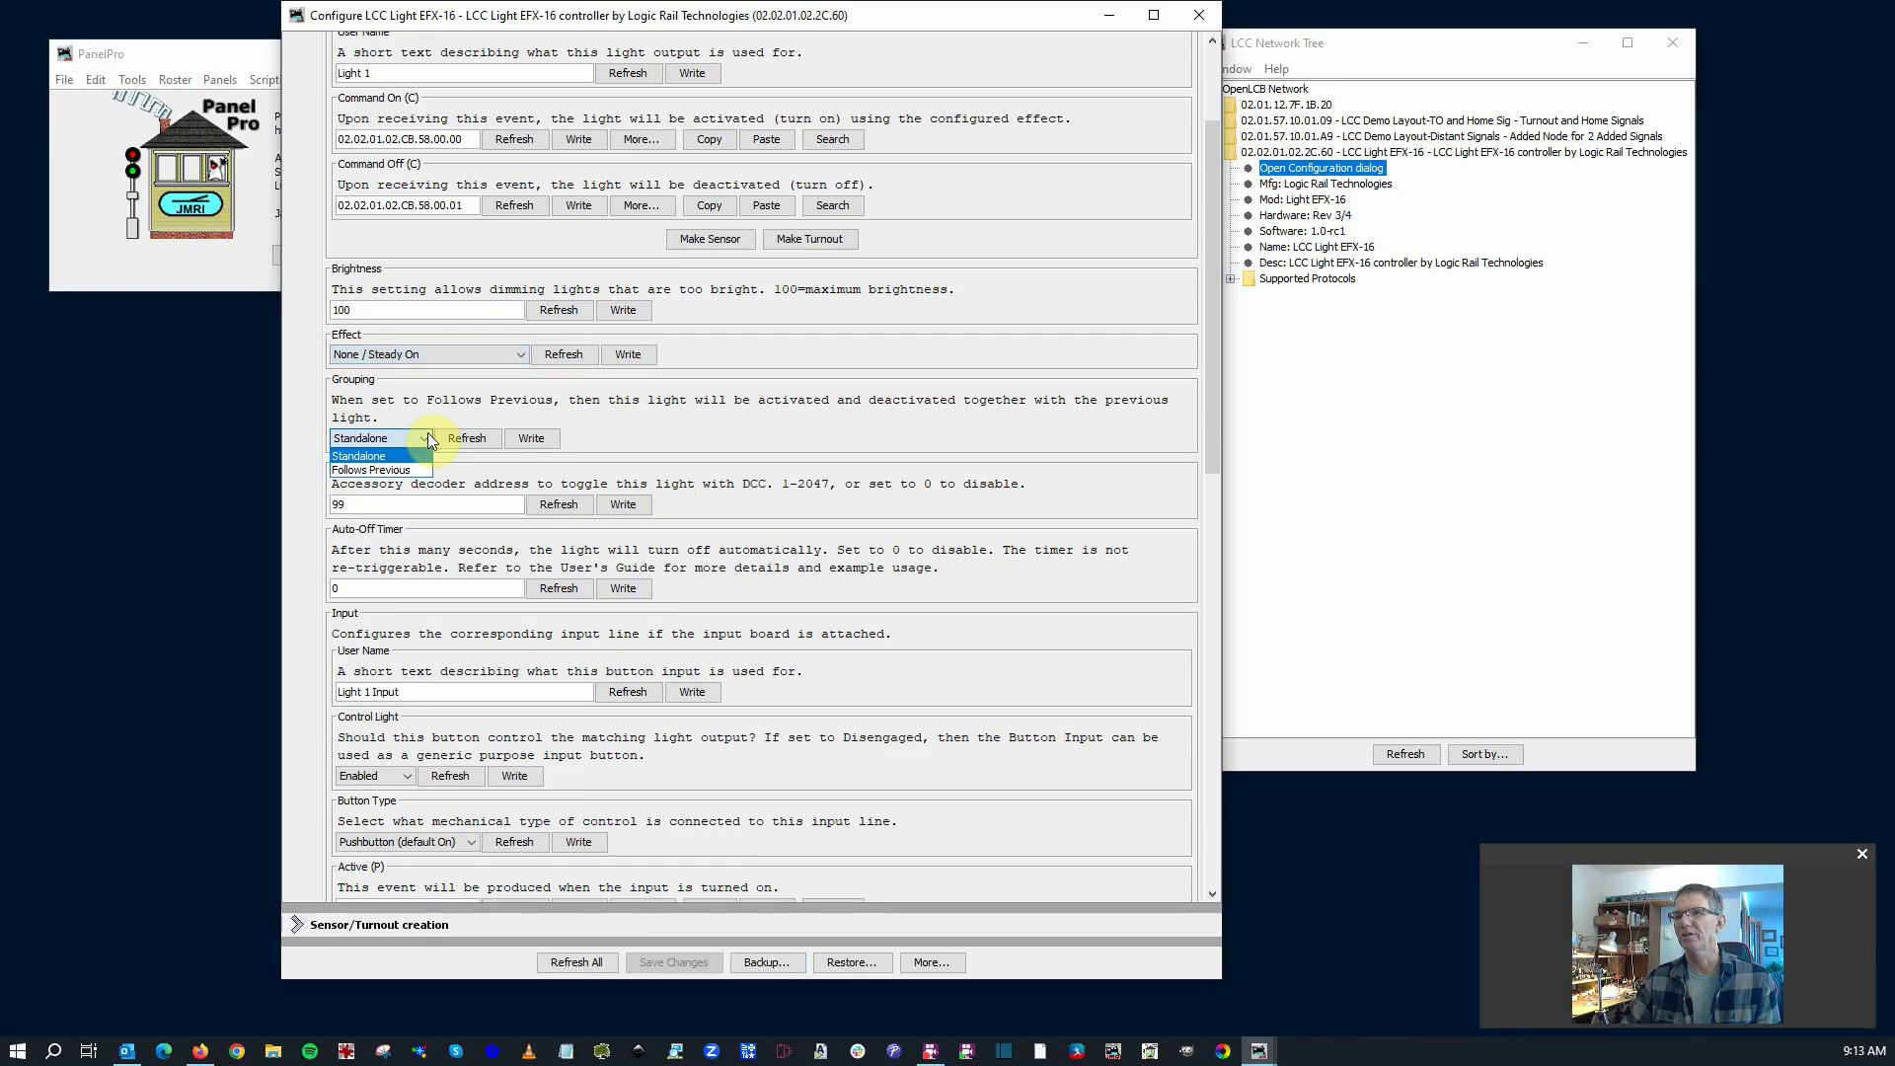
click(428, 438)
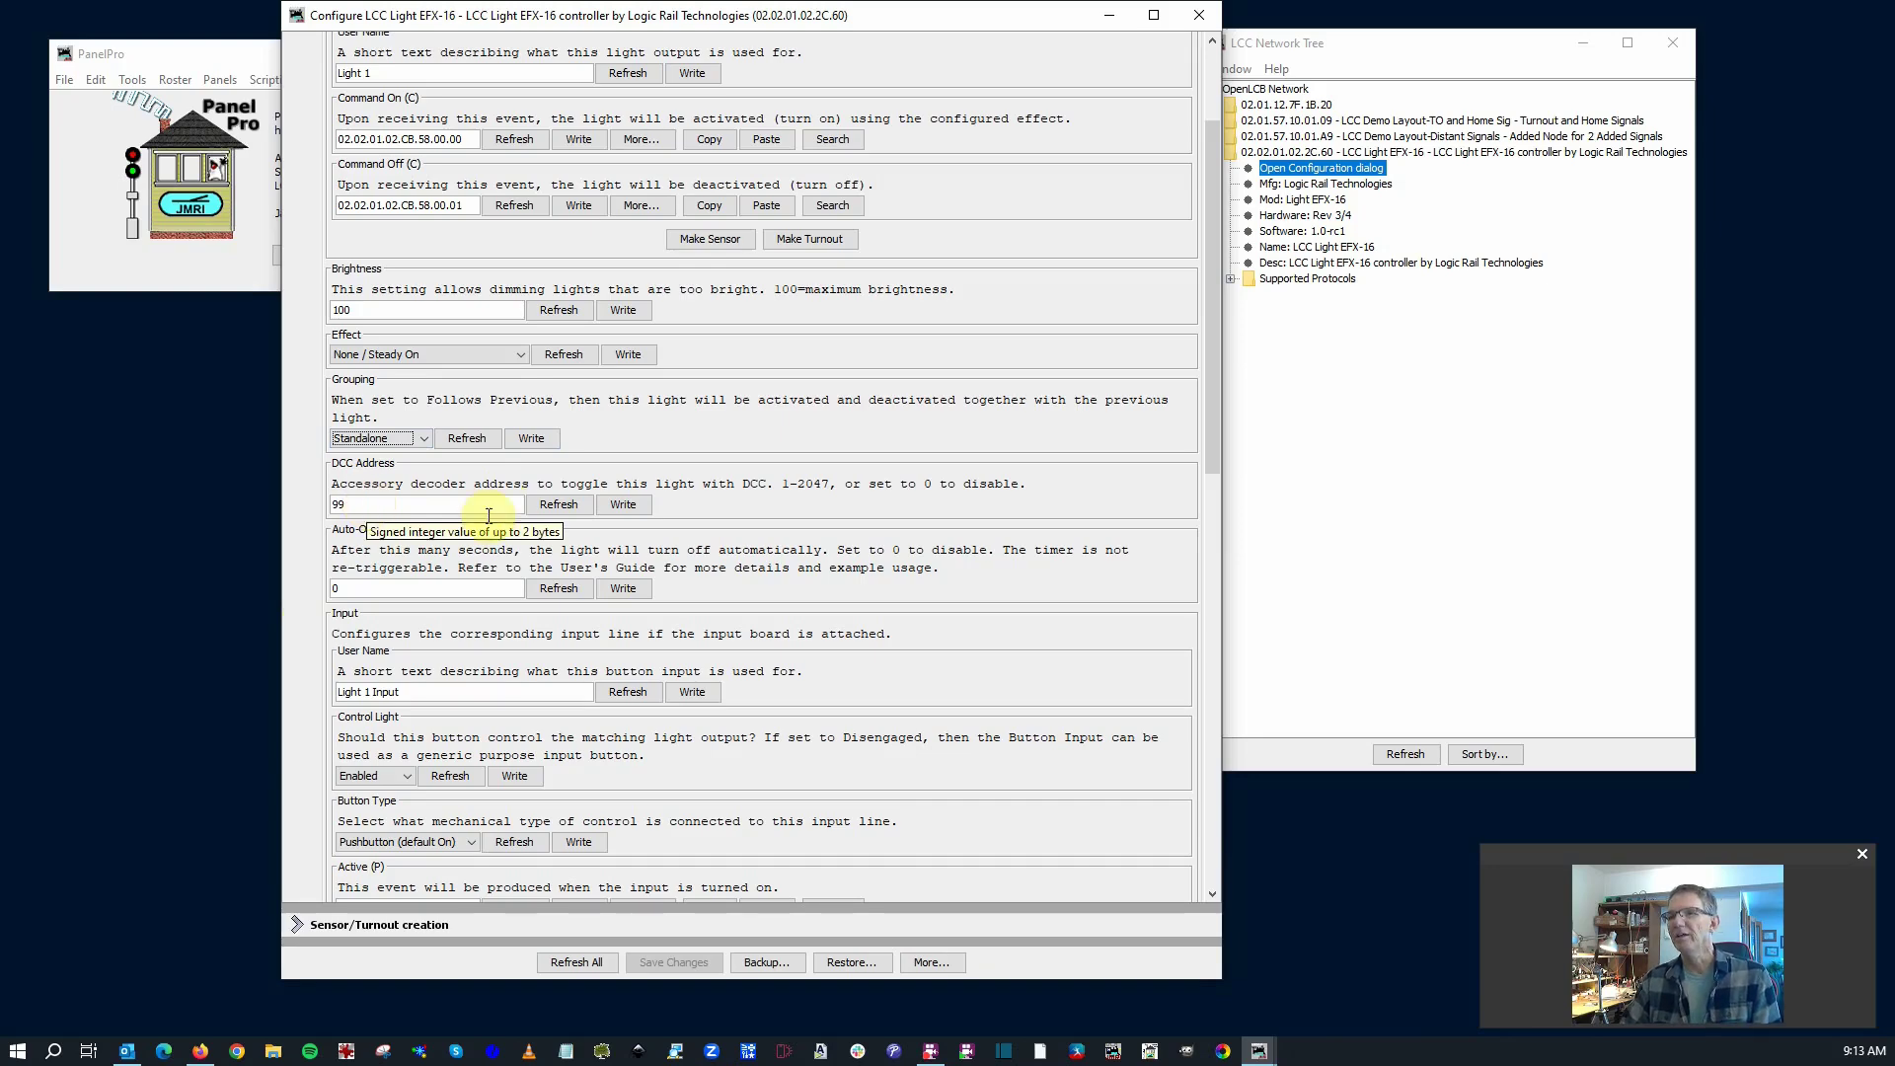
scroll(706, 507, down, 1)
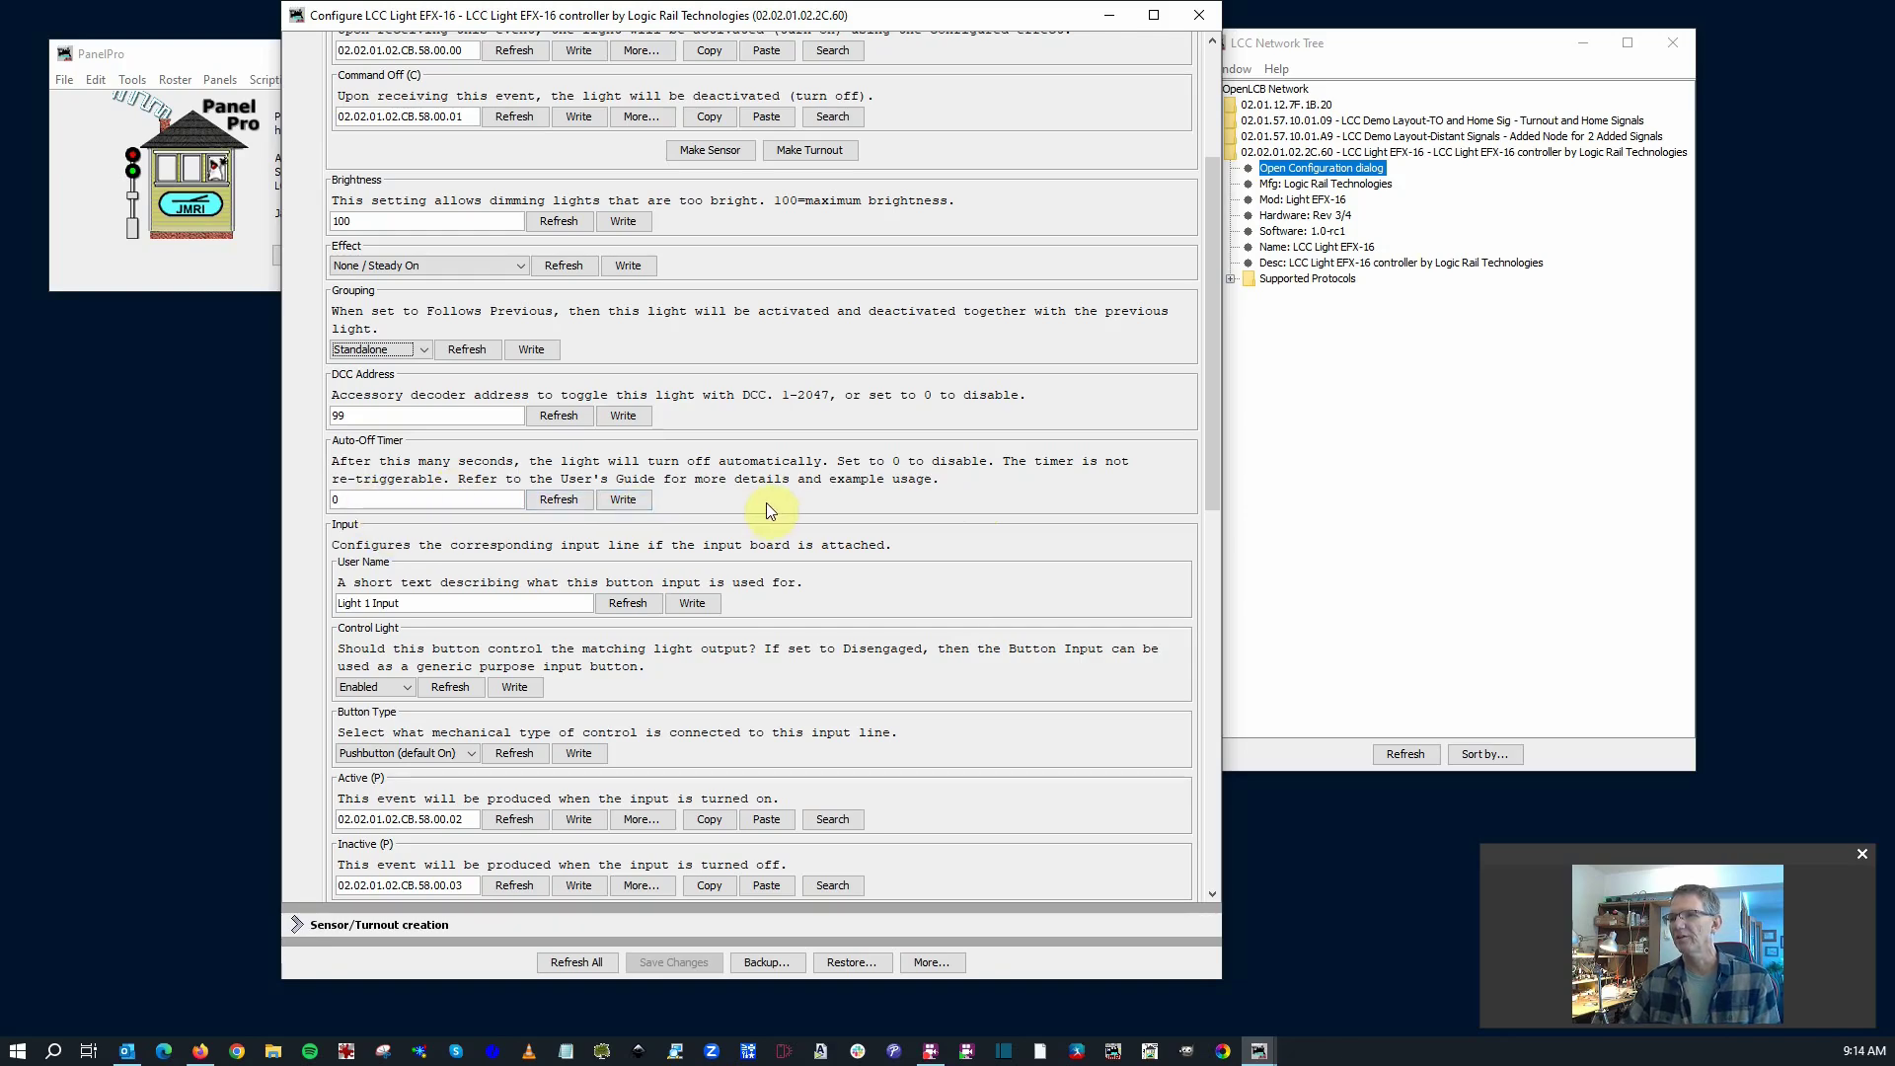
scroll(737, 500, down, 3)
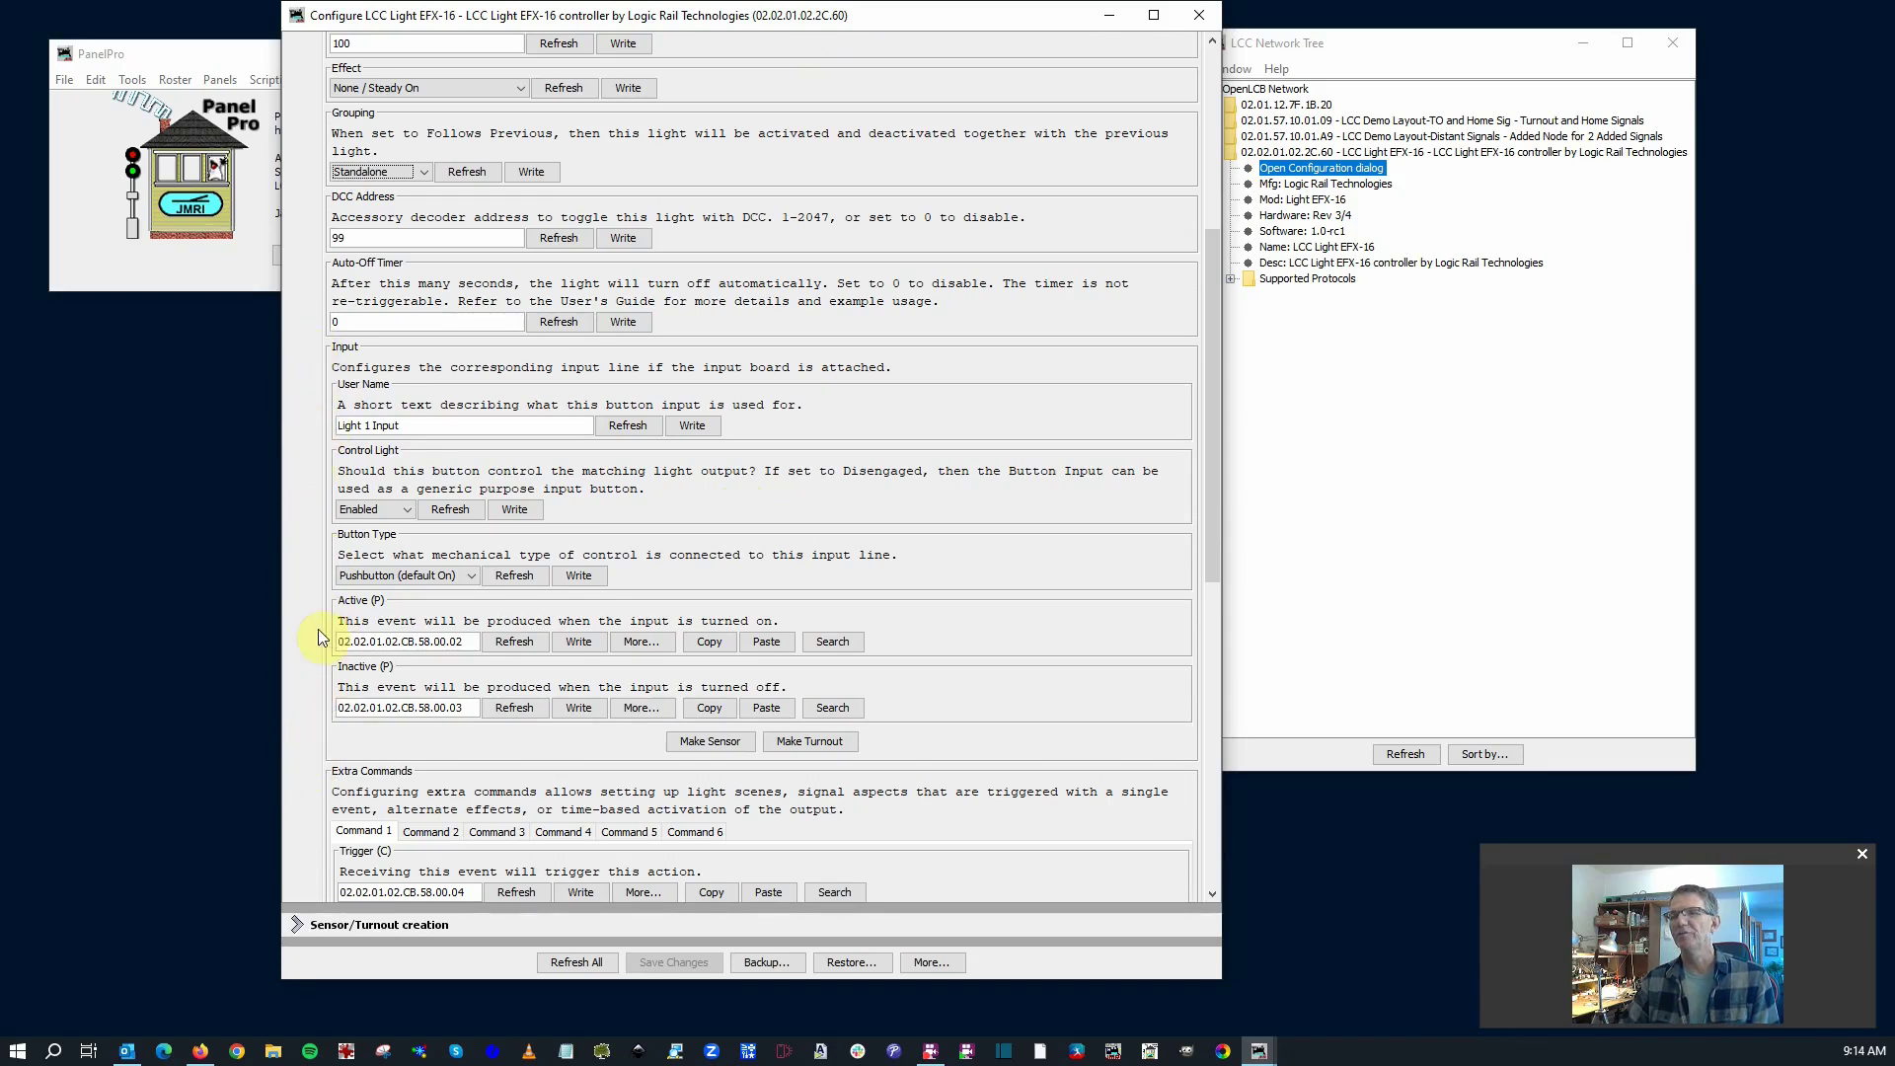
- Scroll past Light 1's Active/Inactive events to Extra Commands and Global configuration
scroll(444, 790, down, 5)
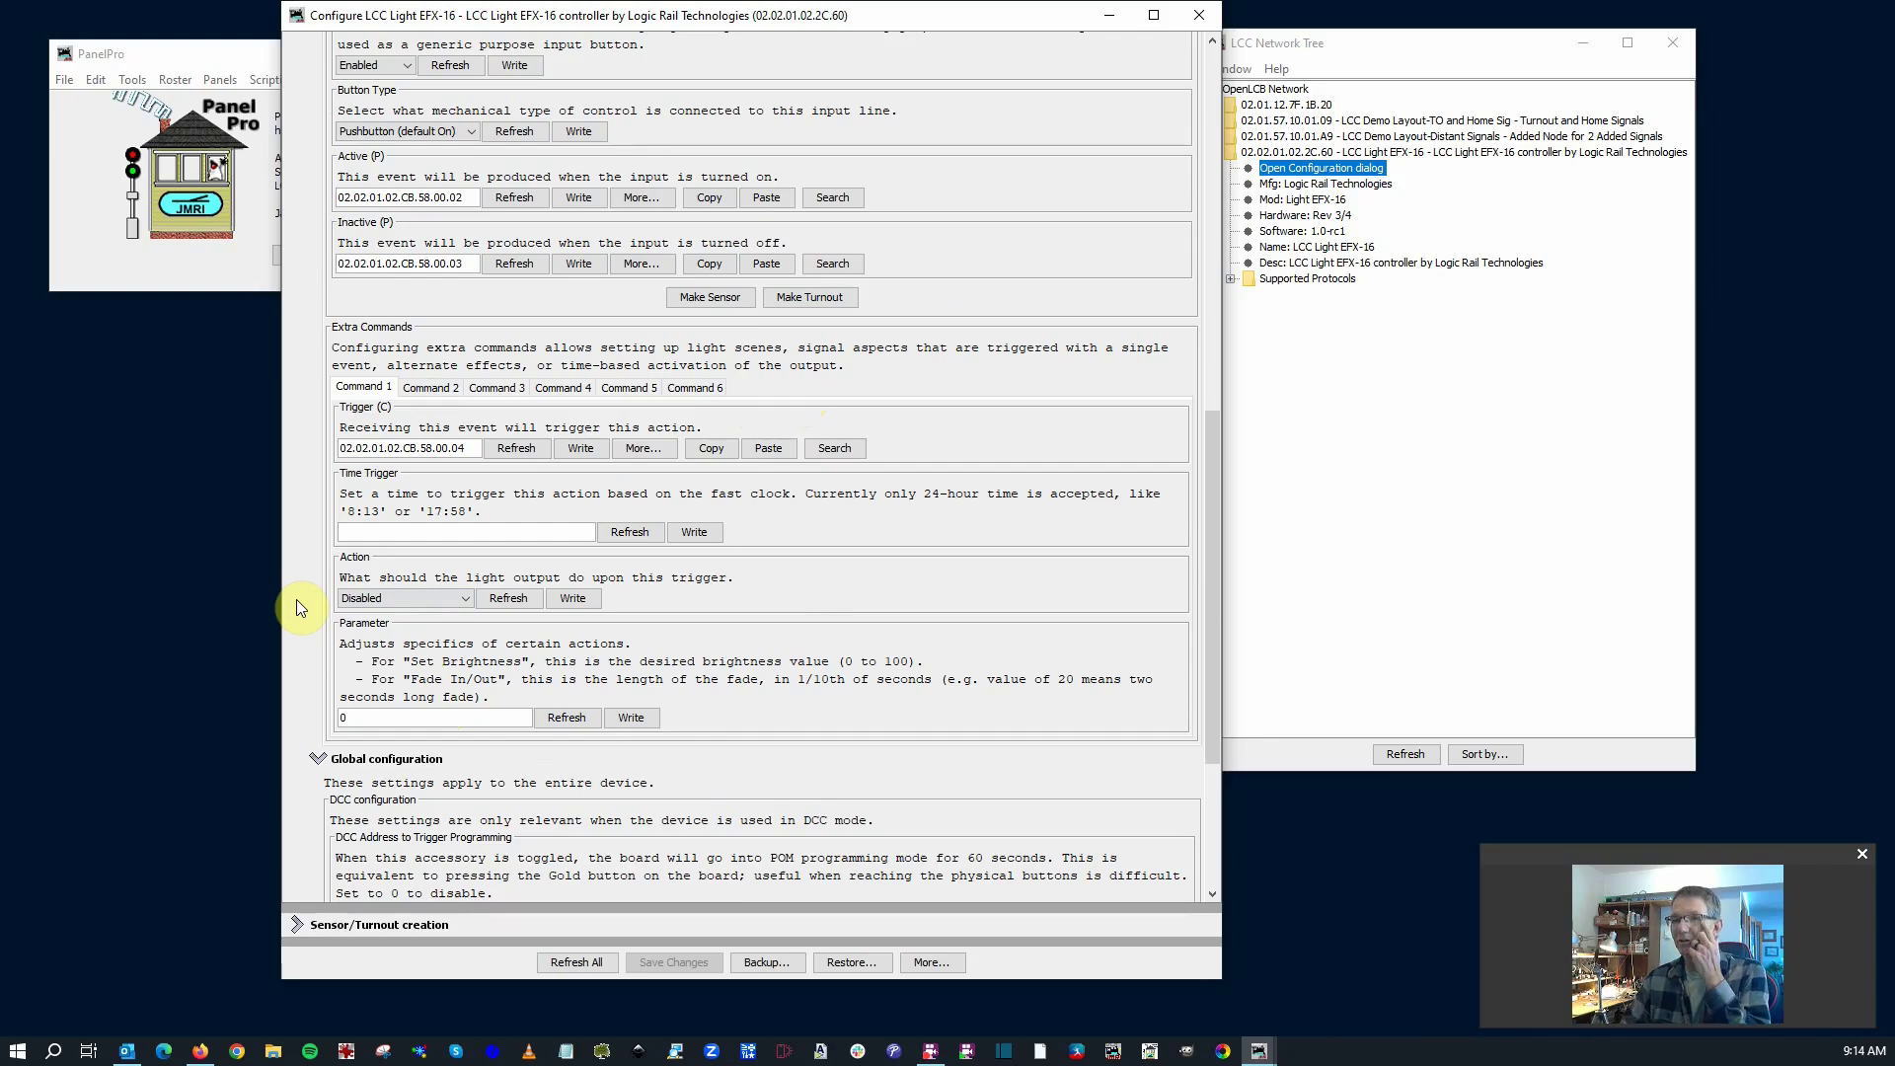
scroll(303, 617, down, 3)
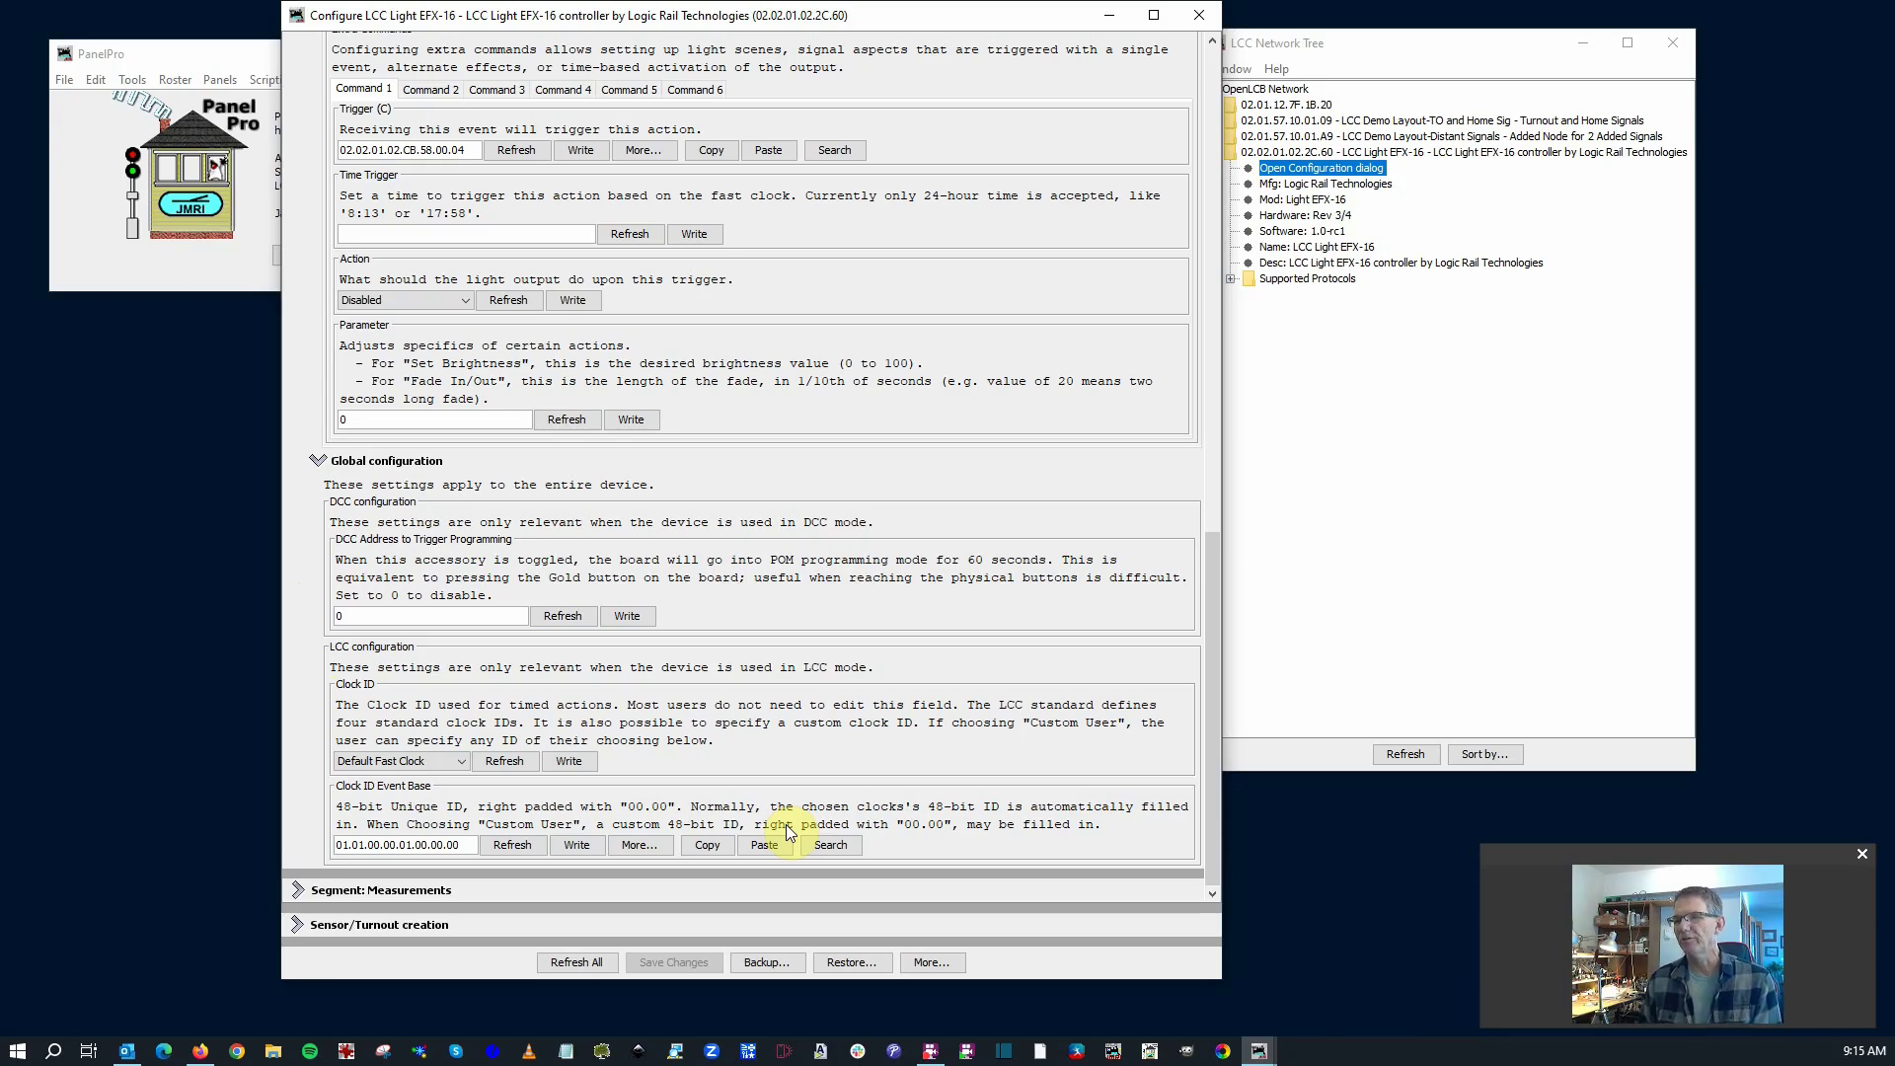
- Browse the Light 2, 3 and 4 tabs, return to Light 1, and collapse Lights
scroll(775, 691, up, 15)
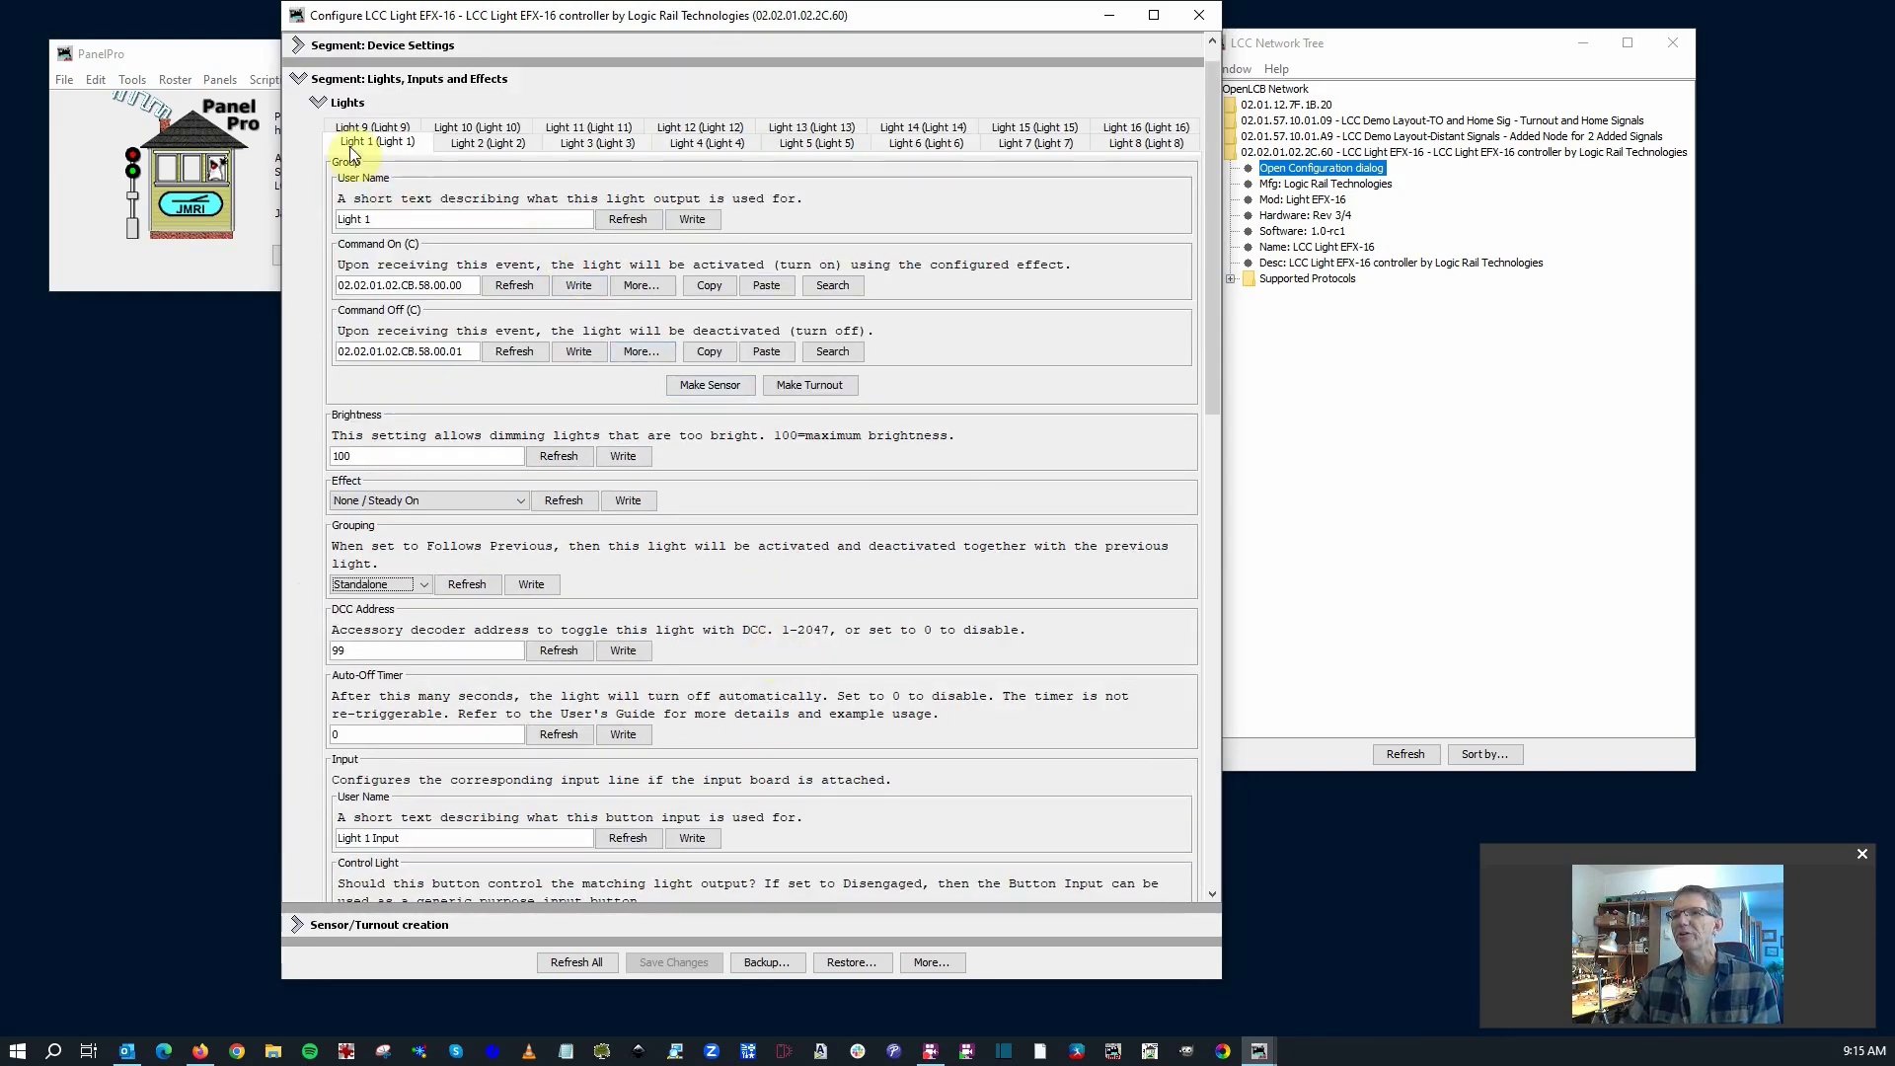
click(484, 146)
click(585, 145)
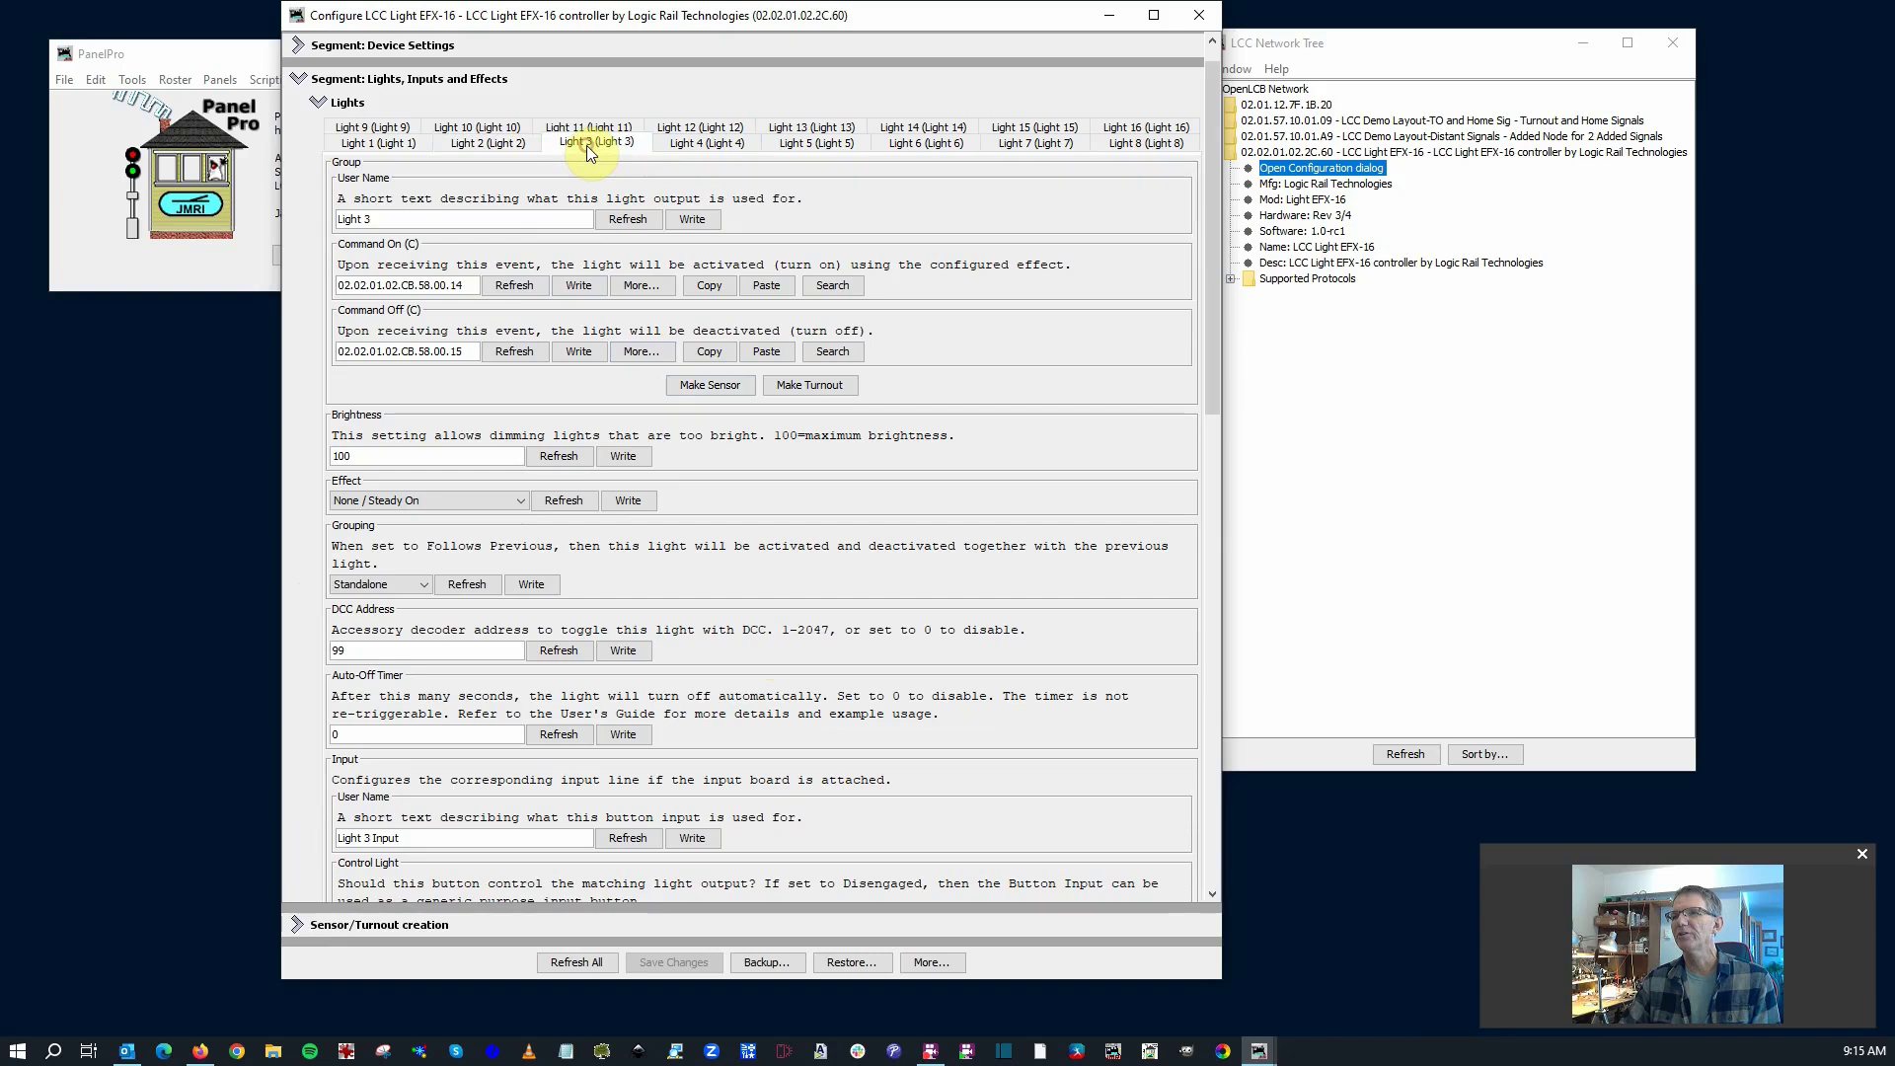
click(695, 151)
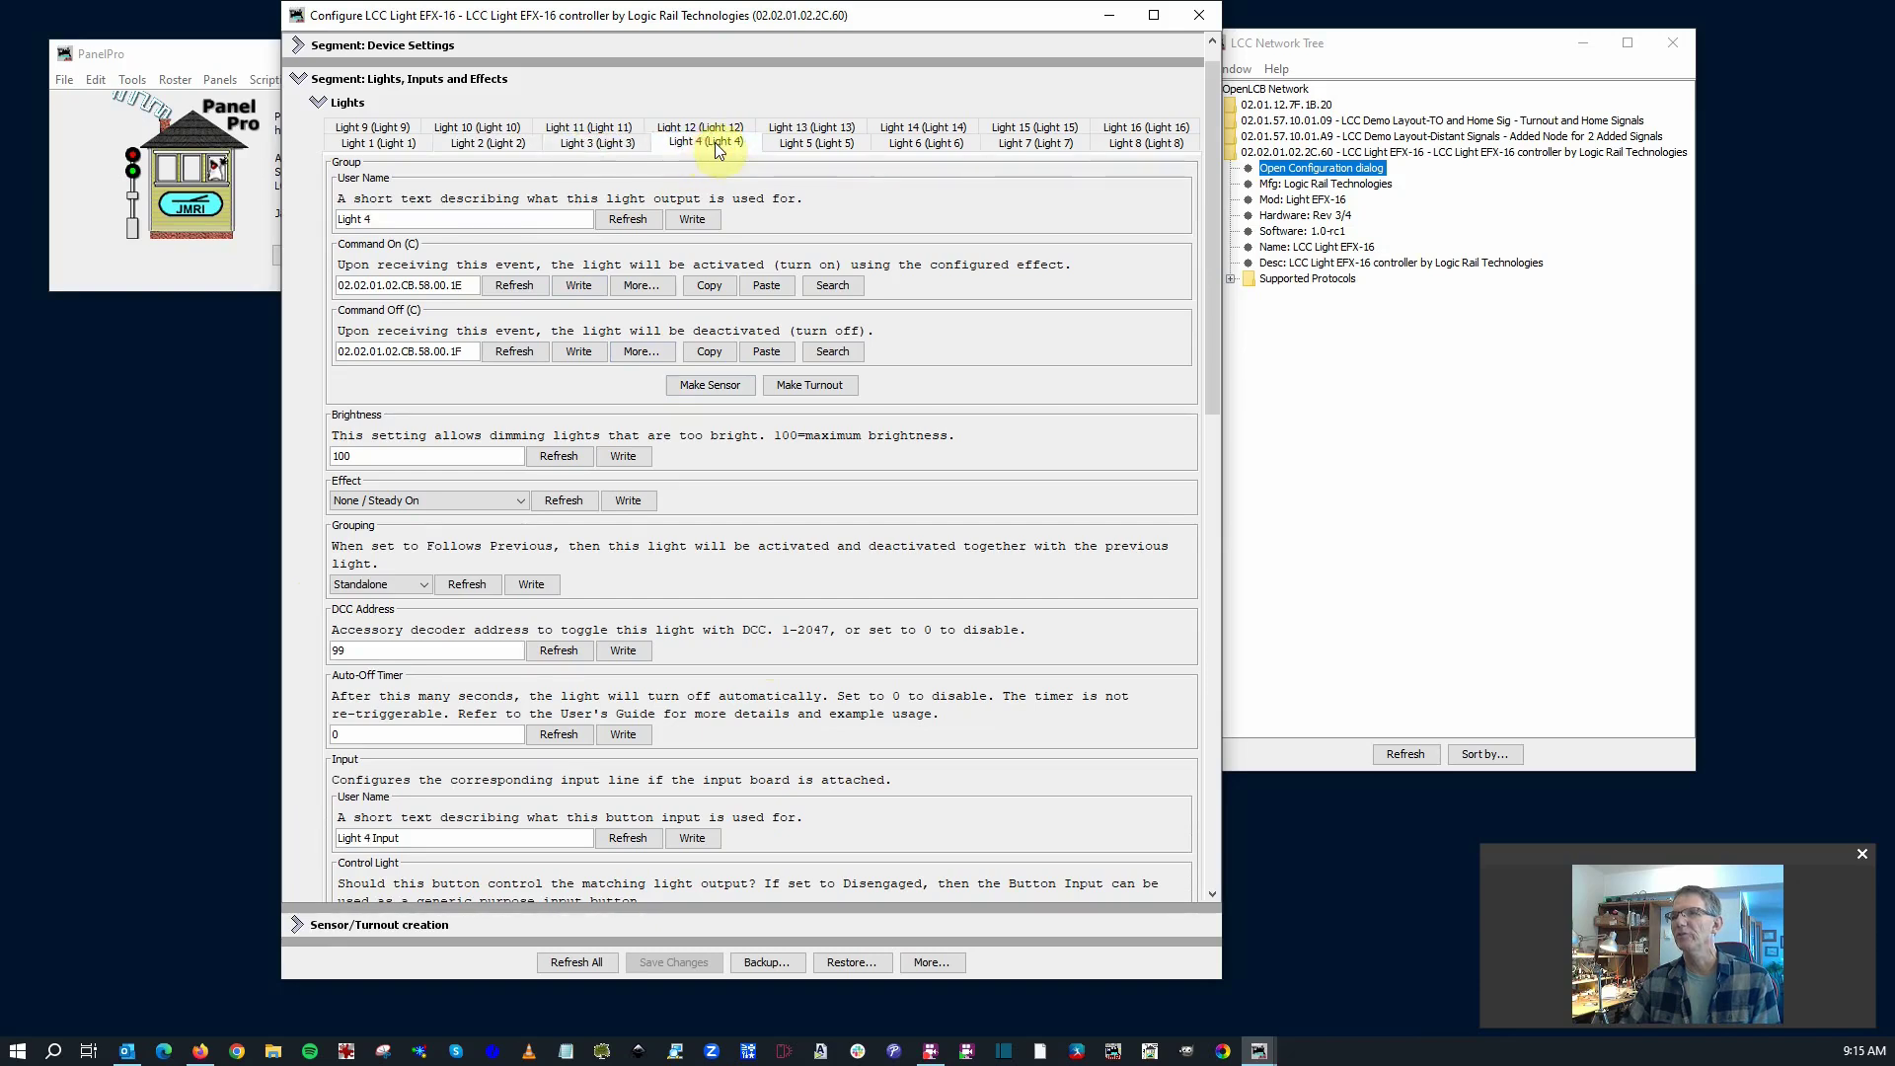
click(823, 141)
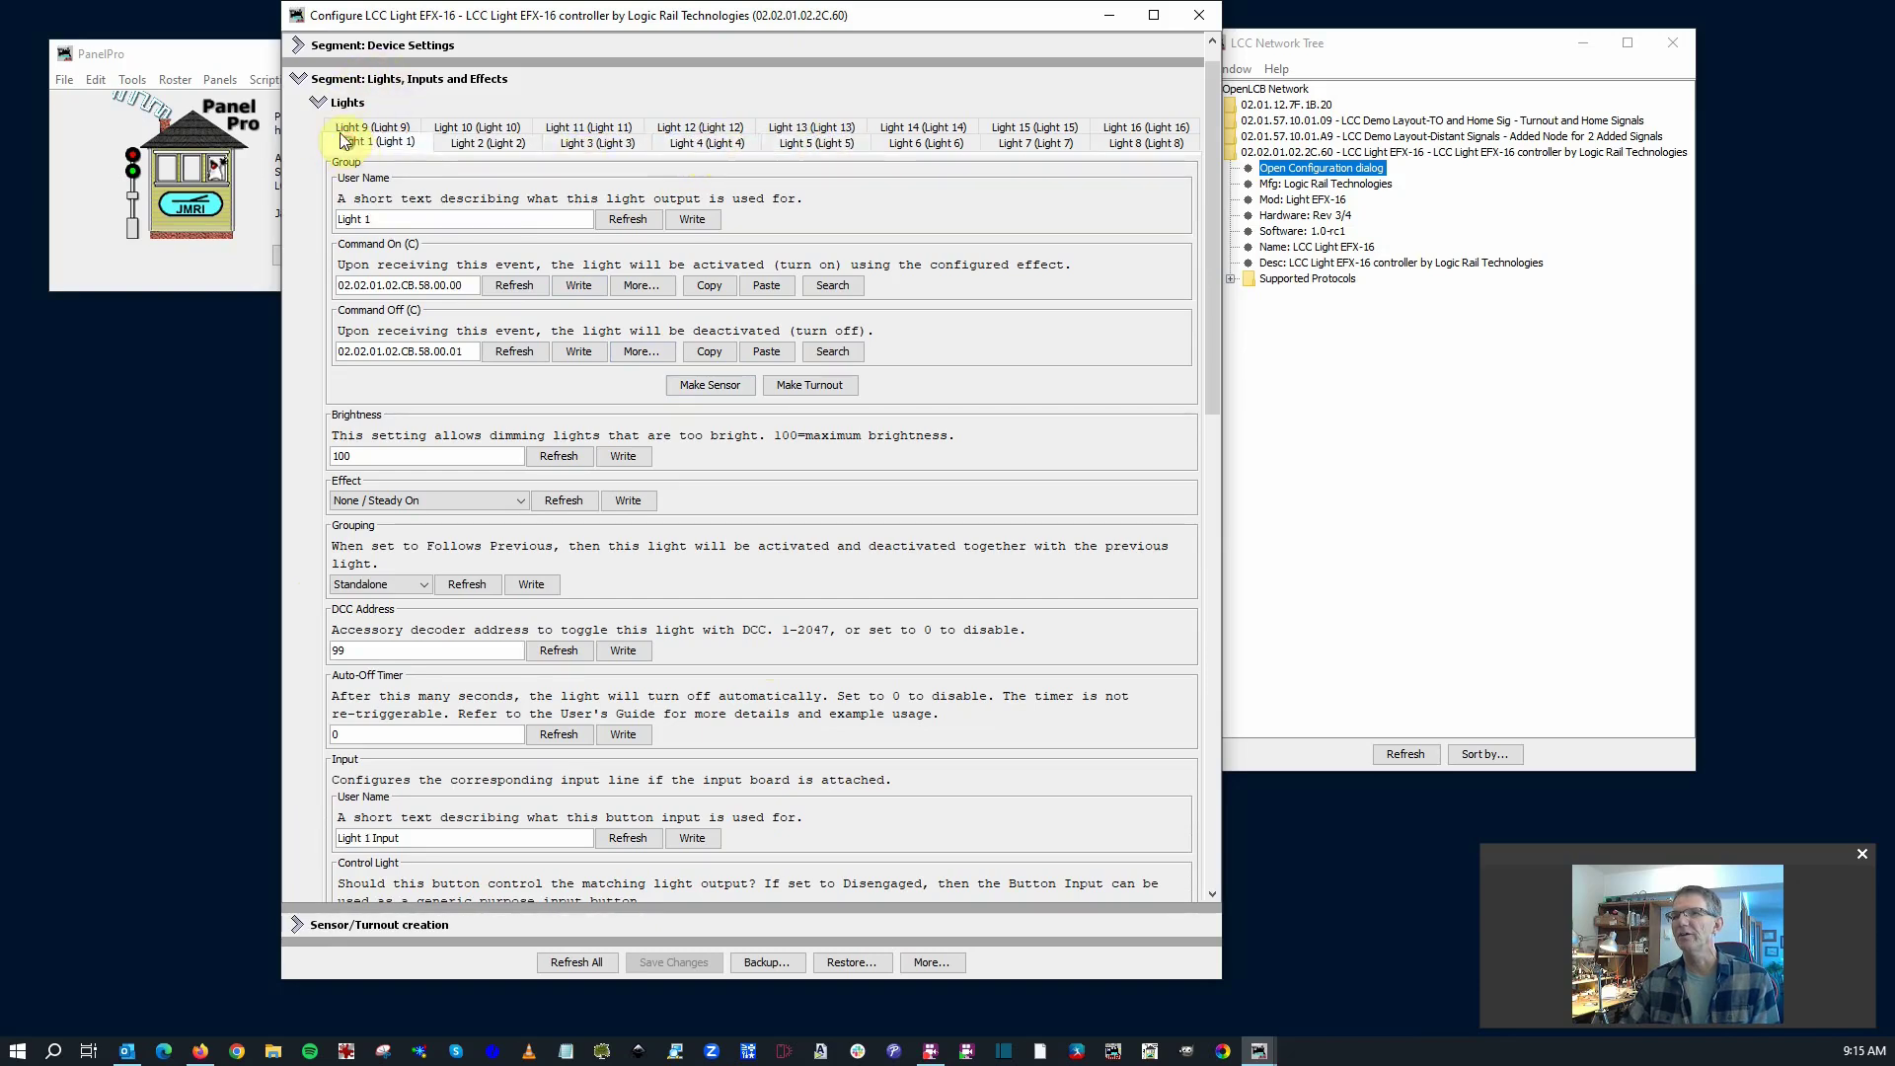
click(318, 102)
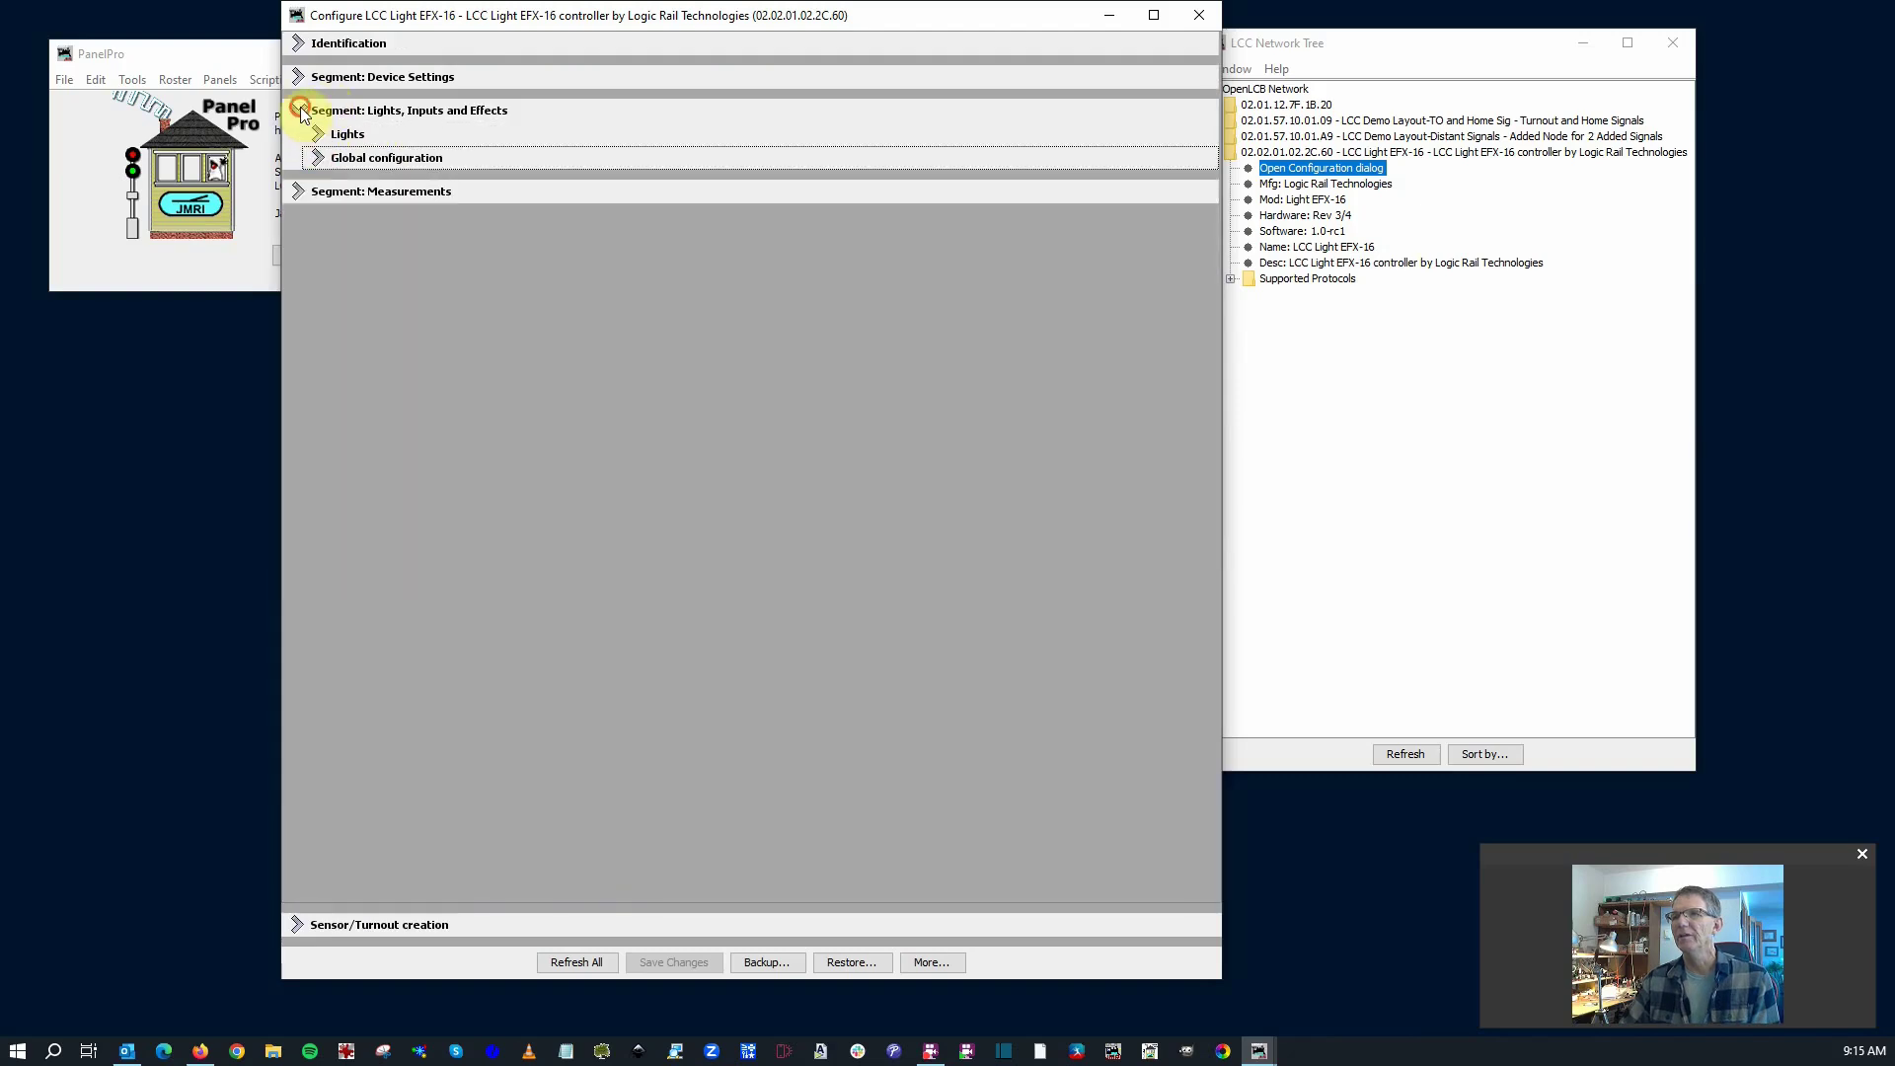
- Fold Lights, Inputs and Effects and expand Measurements, showing 14190 mV and 30 °C
click(298, 109)
click(295, 146)
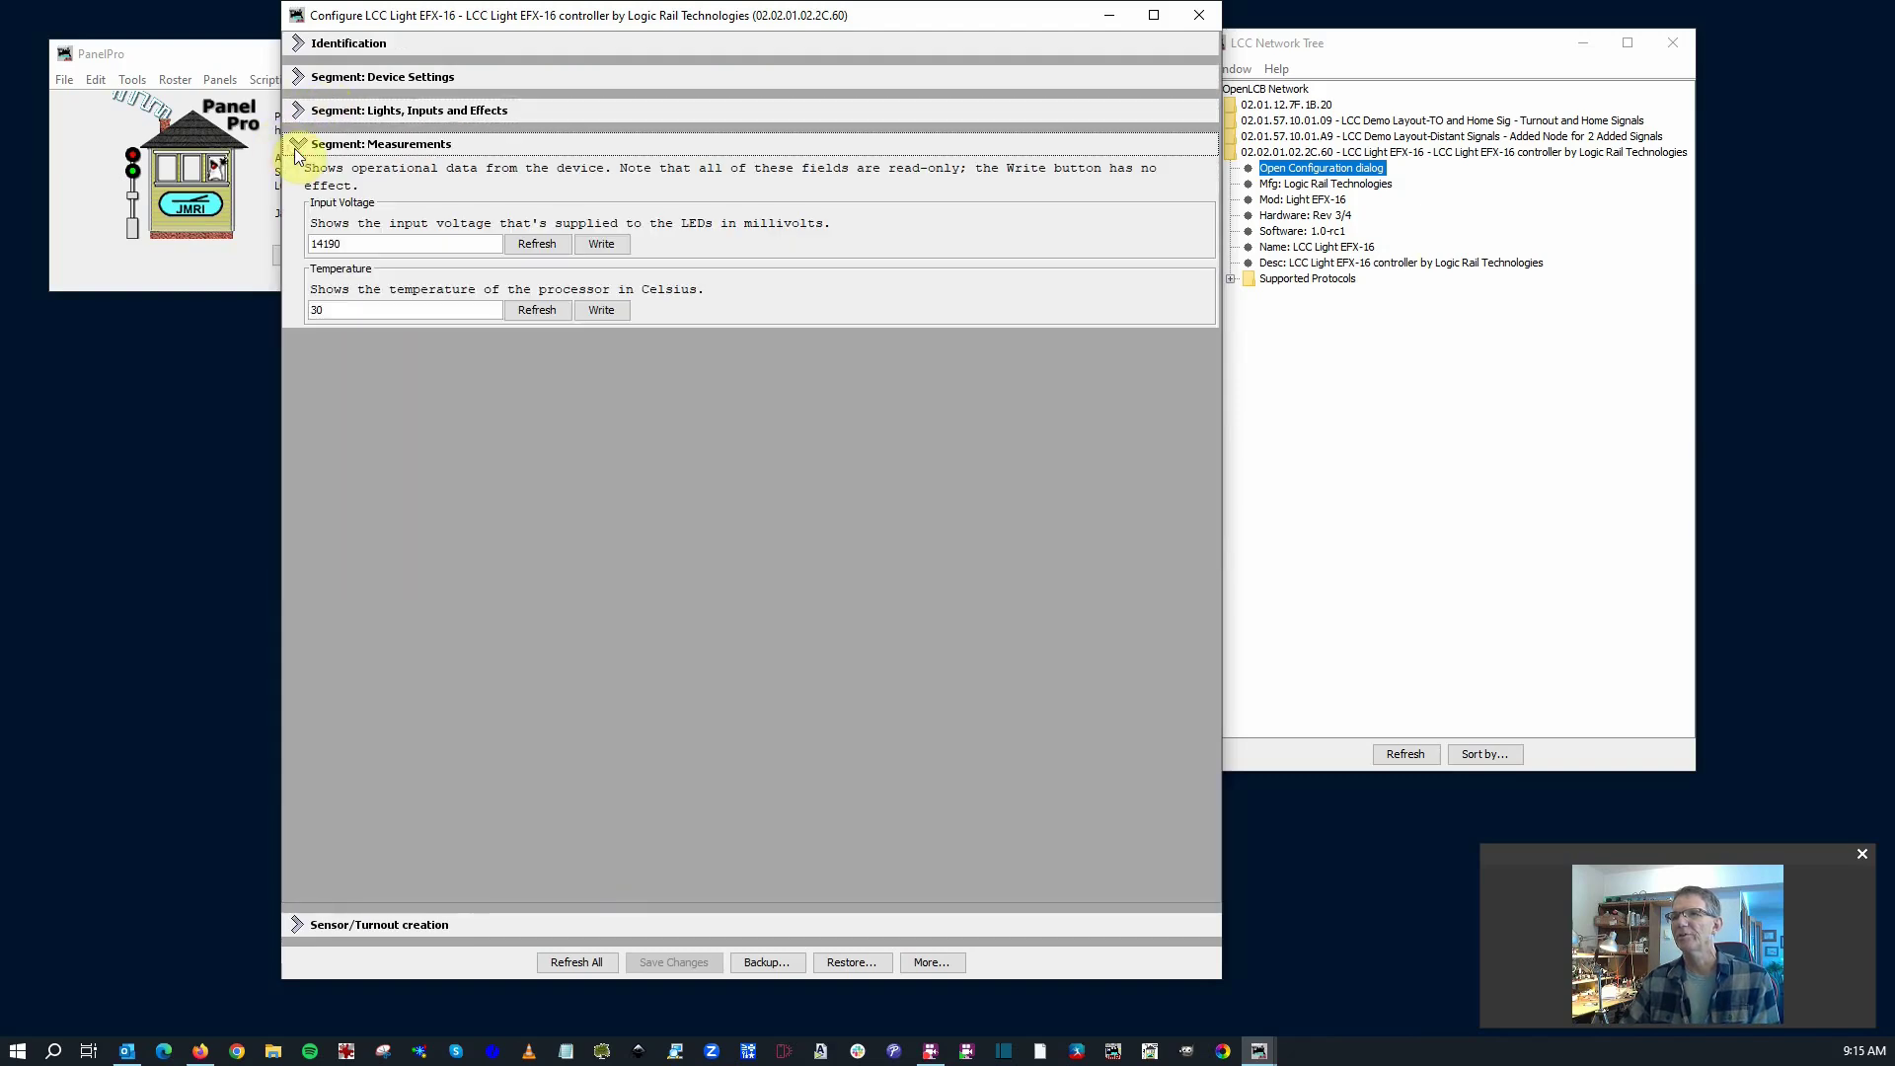